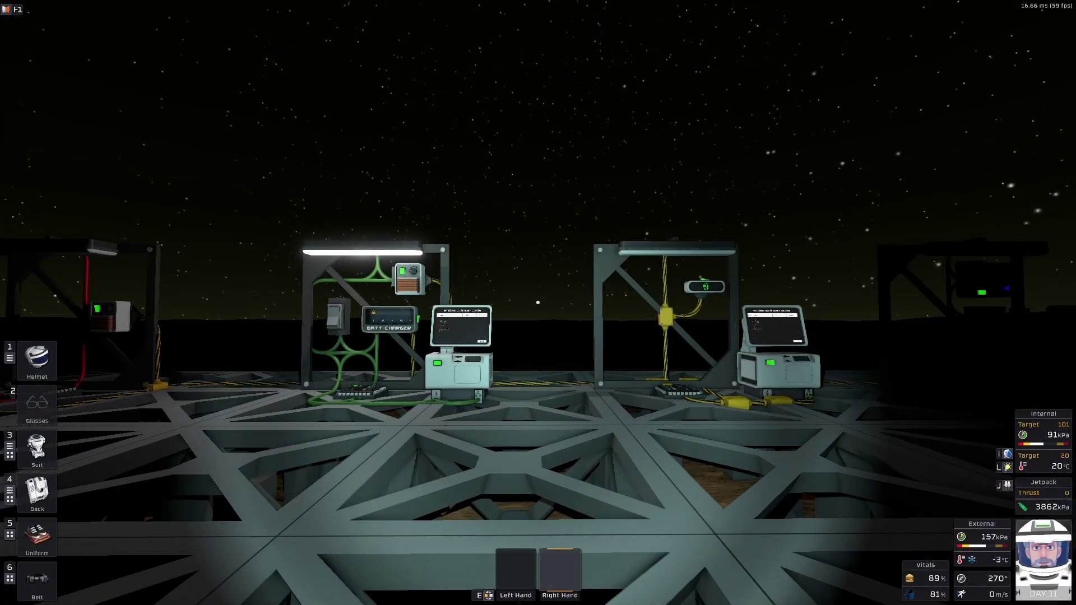
- Examine the frame where a logic reader and a logic writer link two transformers' separate cable networks
{"action": "key", "text": "w"}
{"action": "key", "text": "w"}
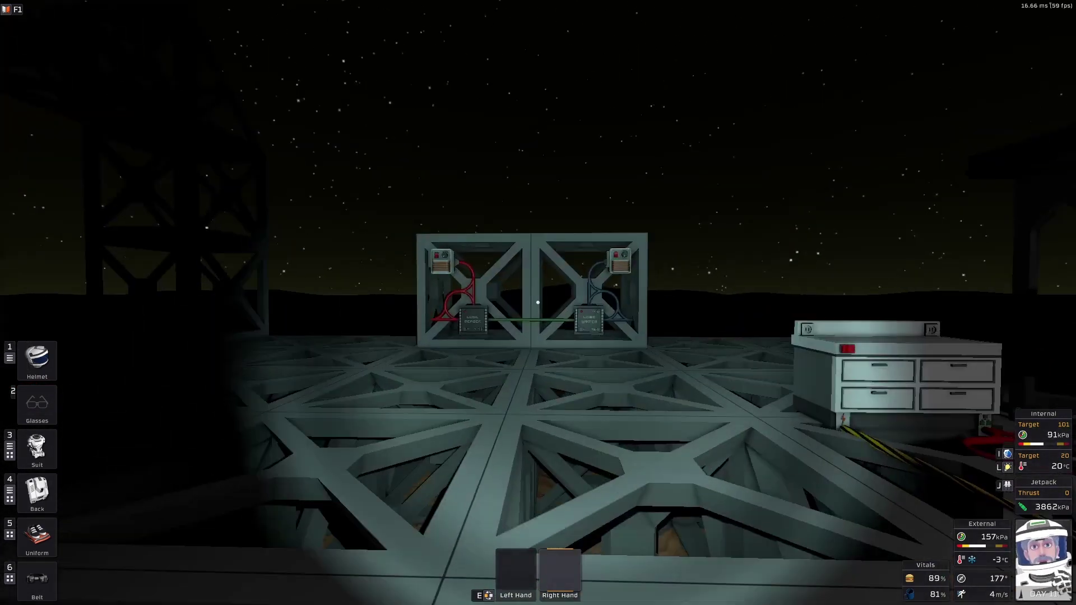
{"action": "key", "text": "w"}
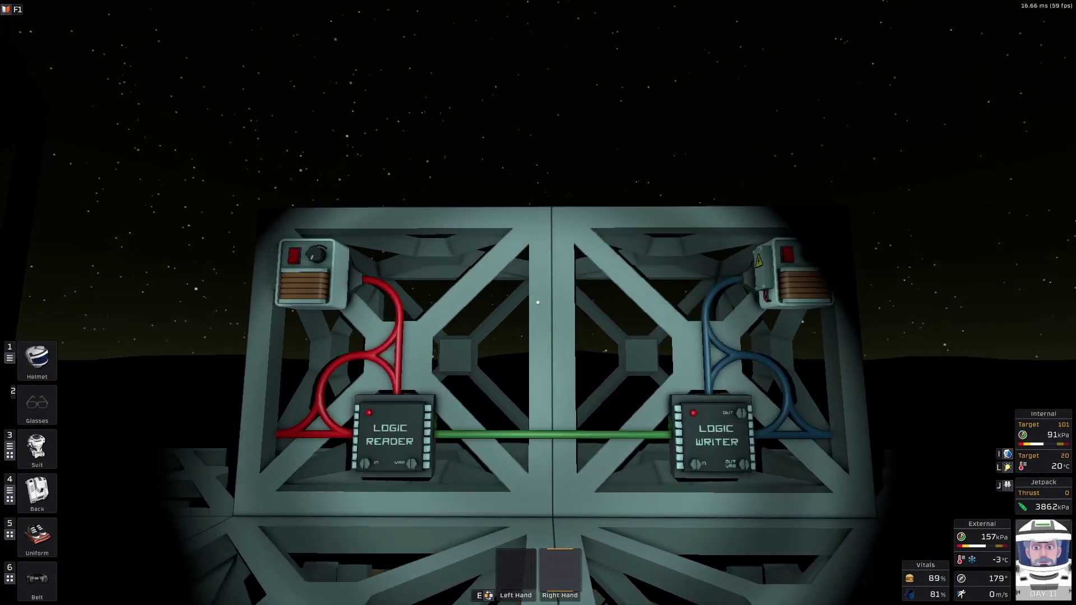
{"action": "mouse_move", "coordinate": [537, 302]}
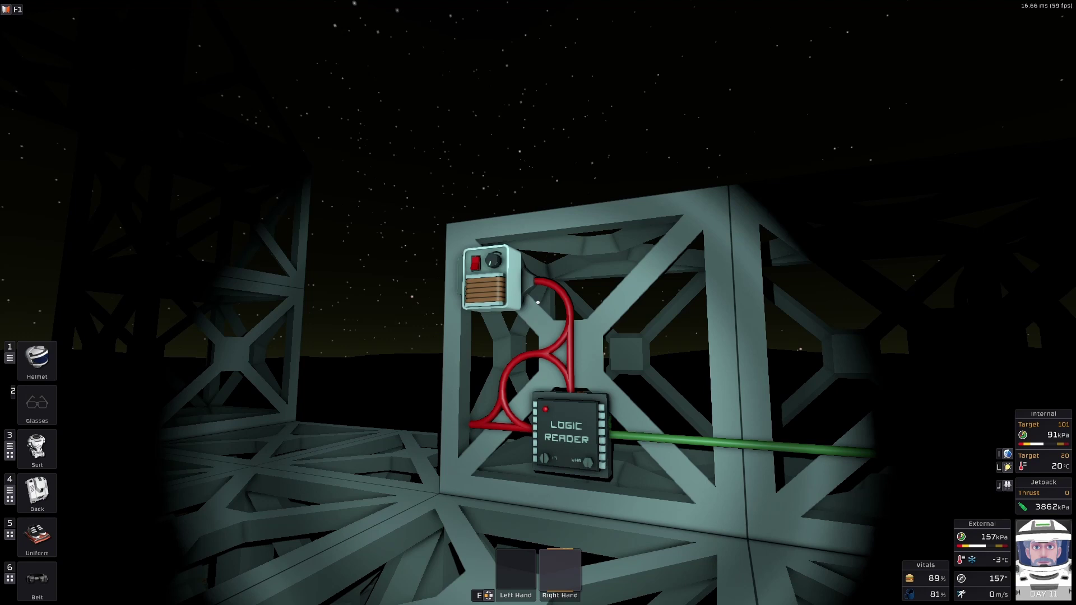
{"action": "key", "text": "s"}
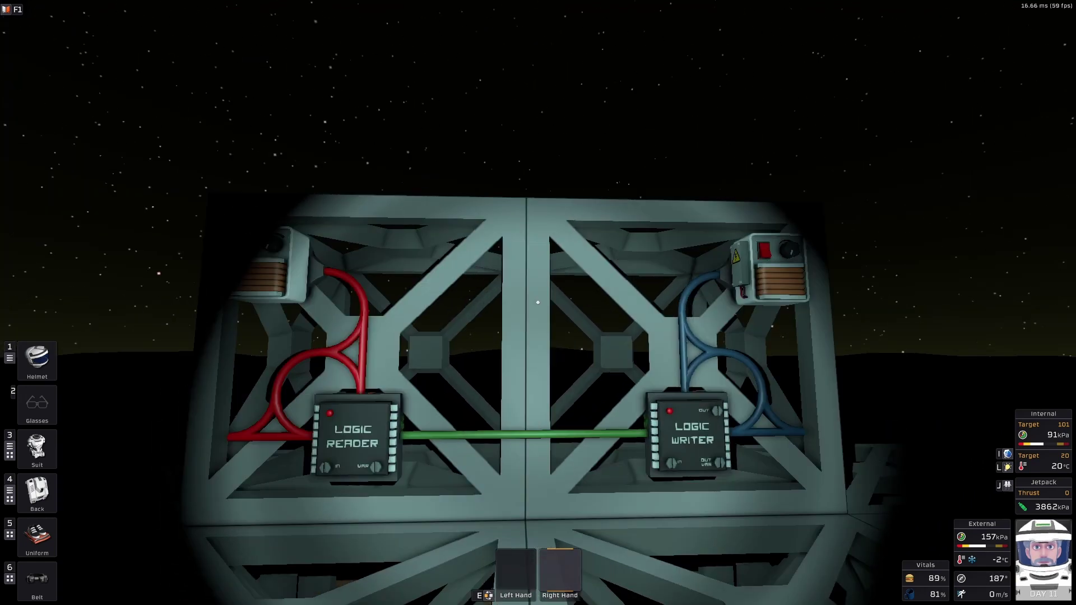
{"action": "mouse_move", "coordinate": [537, 302]}
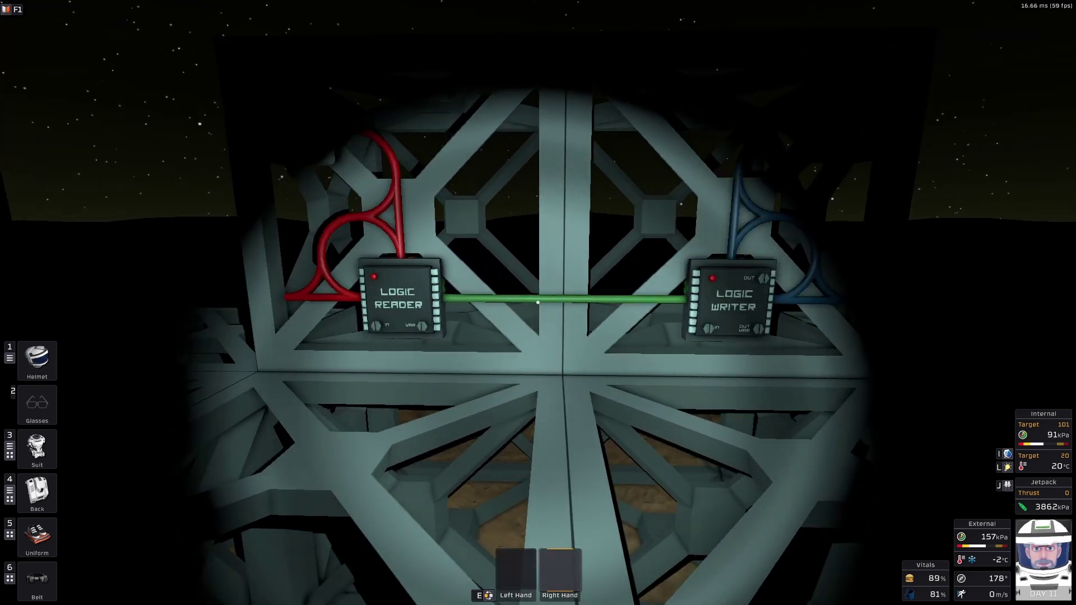
{"action": "mouse_move", "coordinate": [537, 303]}
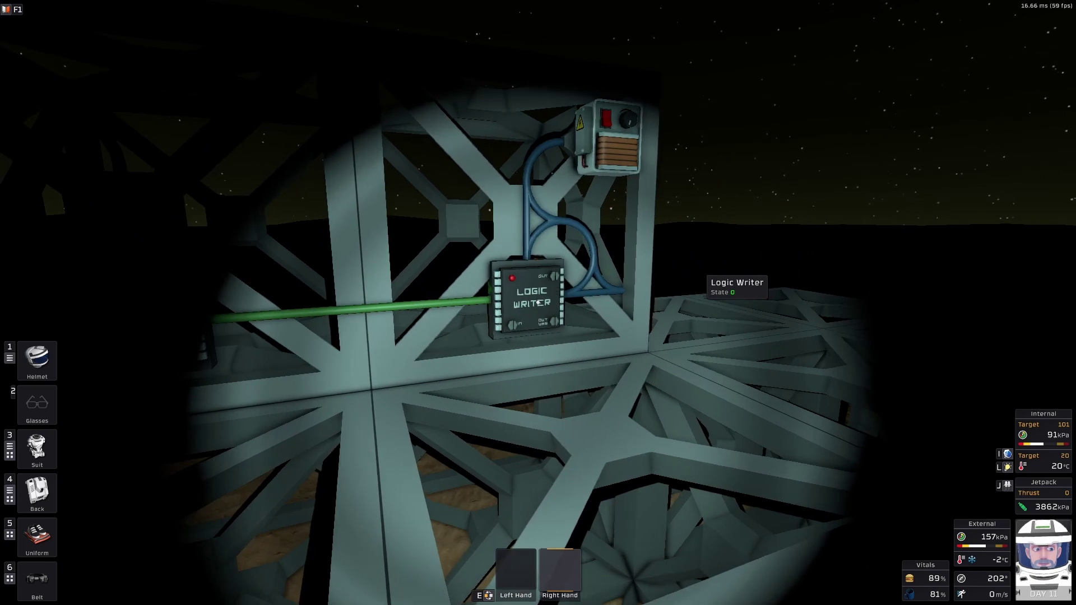
- Examine the battery charger station with its switch, light, transformer, IC housing and cabling
{"action": "key", "text": "w"}
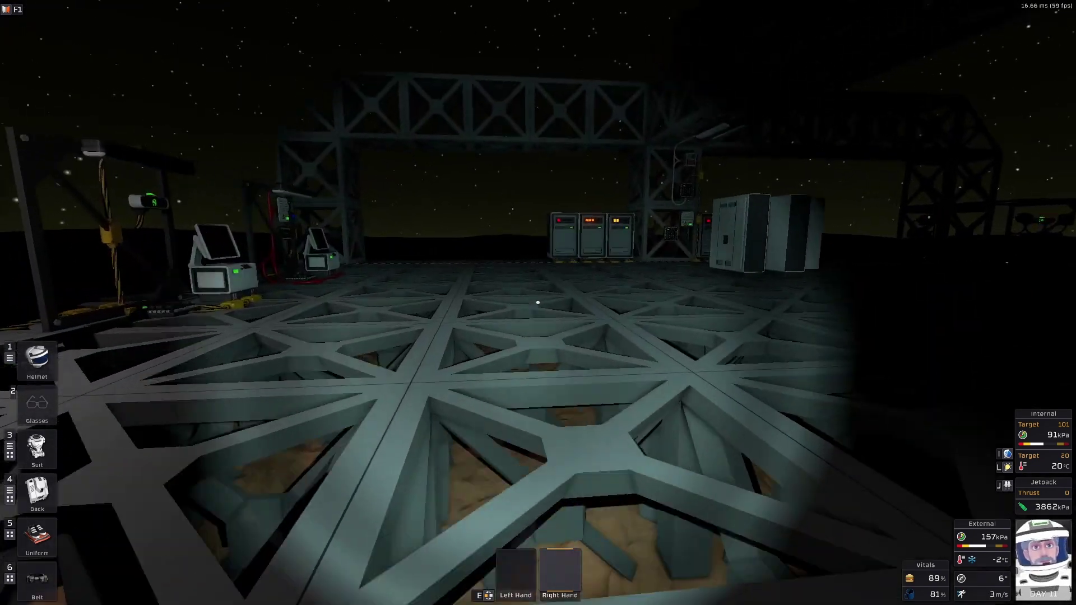
{"action": "key", "text": "w"}
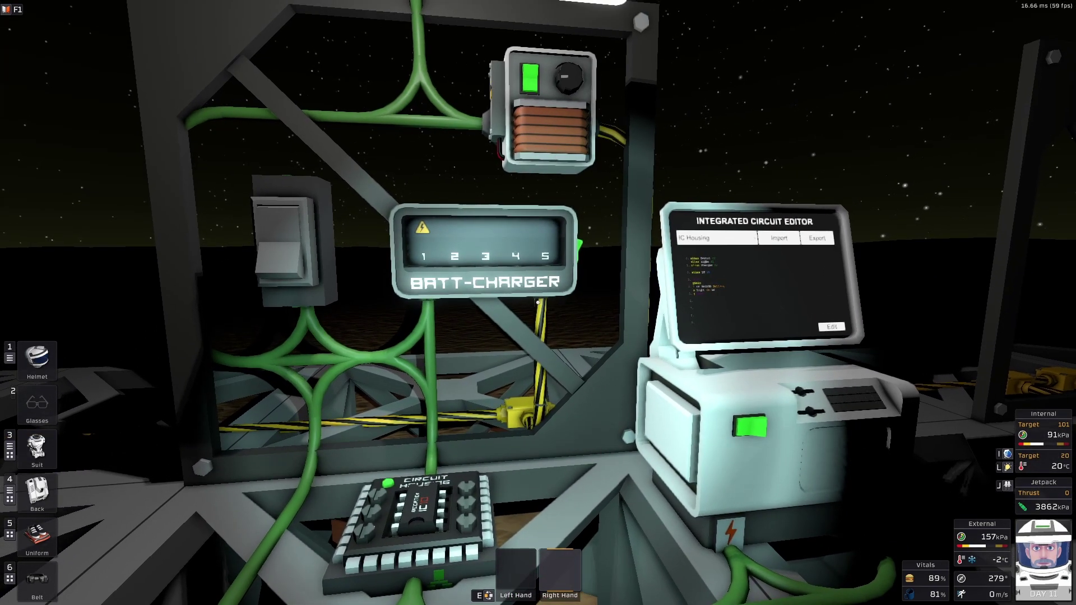
{"action": "key", "text": "a"}
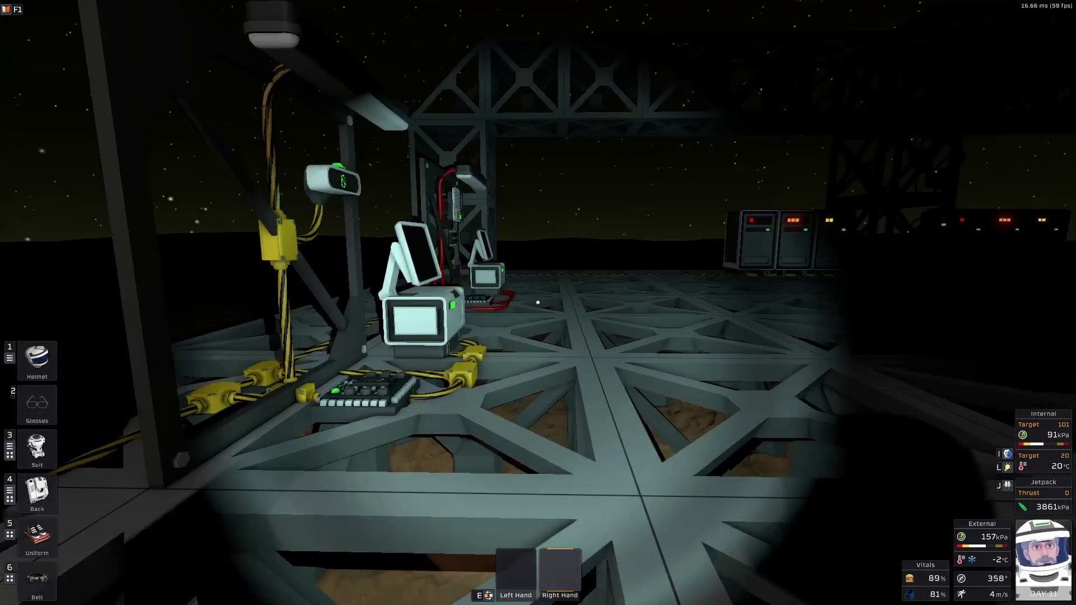
{"action": "key", "text": "w"}
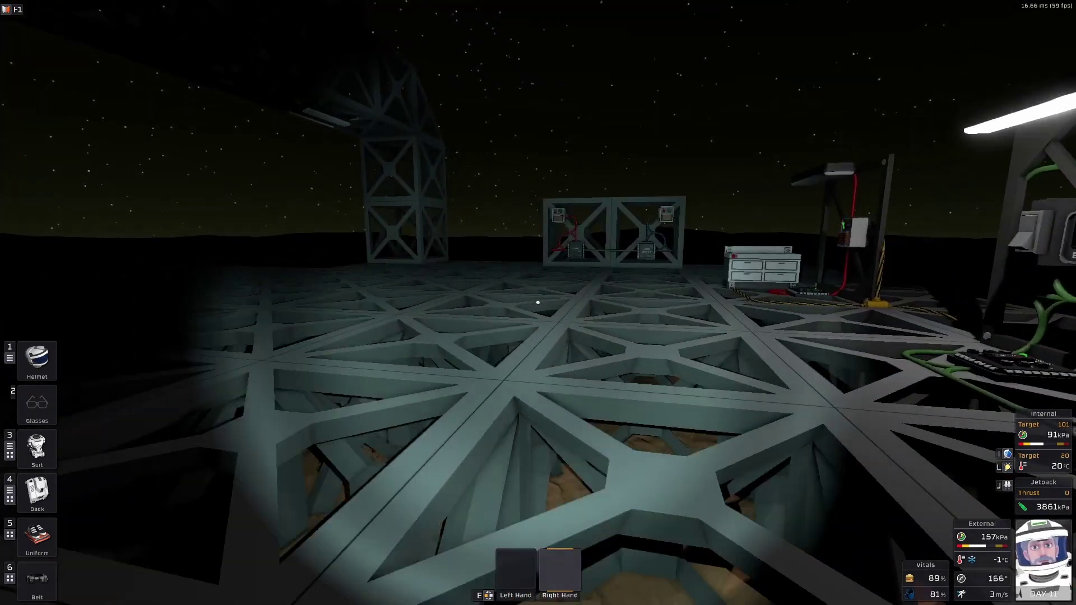
{"action": "key", "text": "w"}
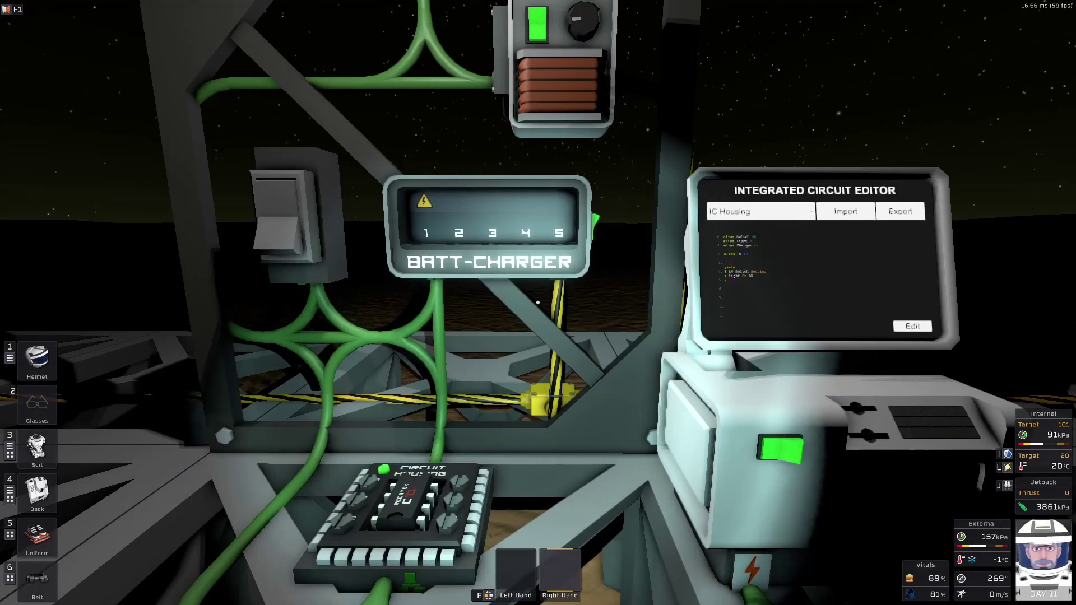
{"action": "key", "text": "w"}
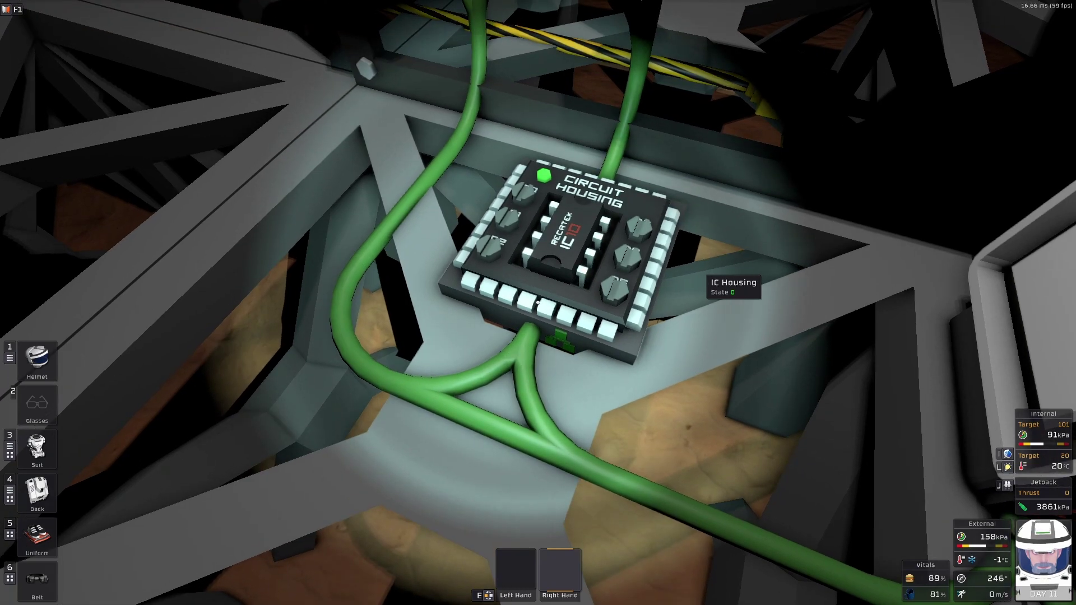
{"action": "key", "text": "w"}
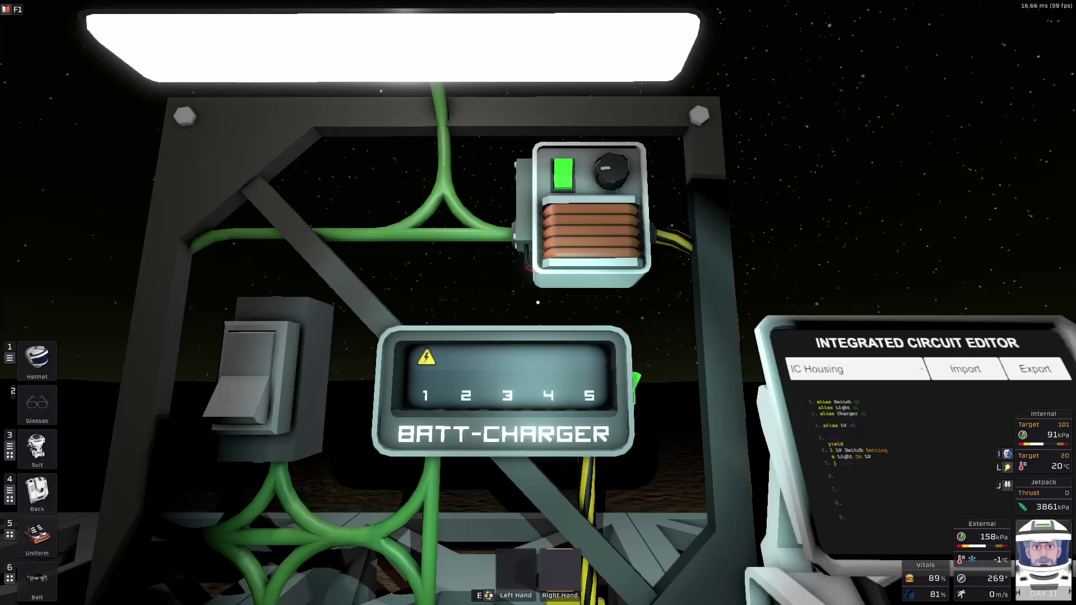
- Test the charger station's wall switch by turning the overhead light off and on again
{"action": "key", "text": "s"}
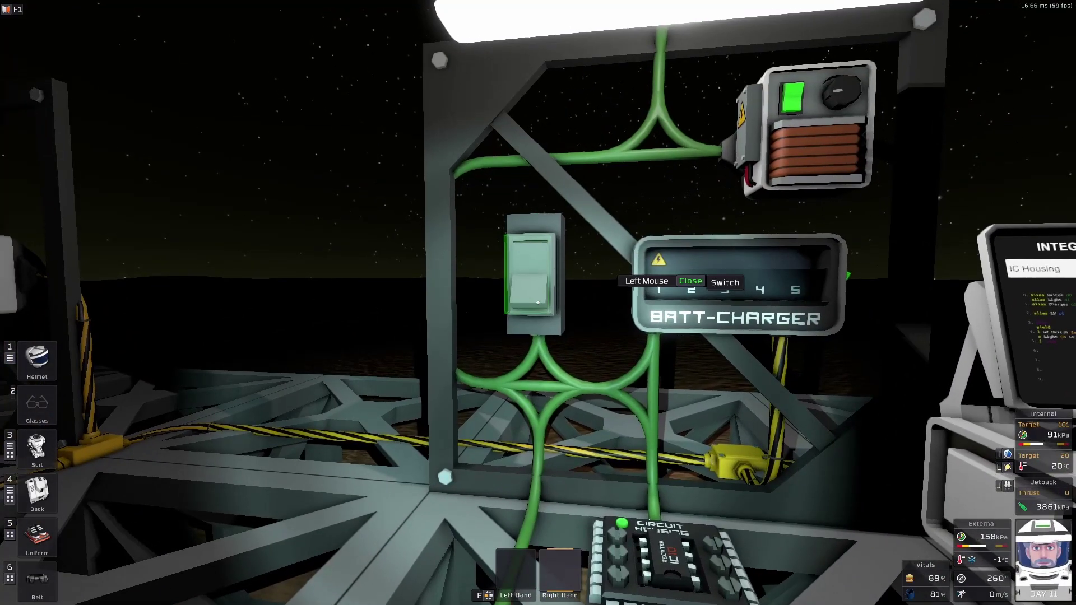
{"action": "left_click", "coordinate": [538, 302]}
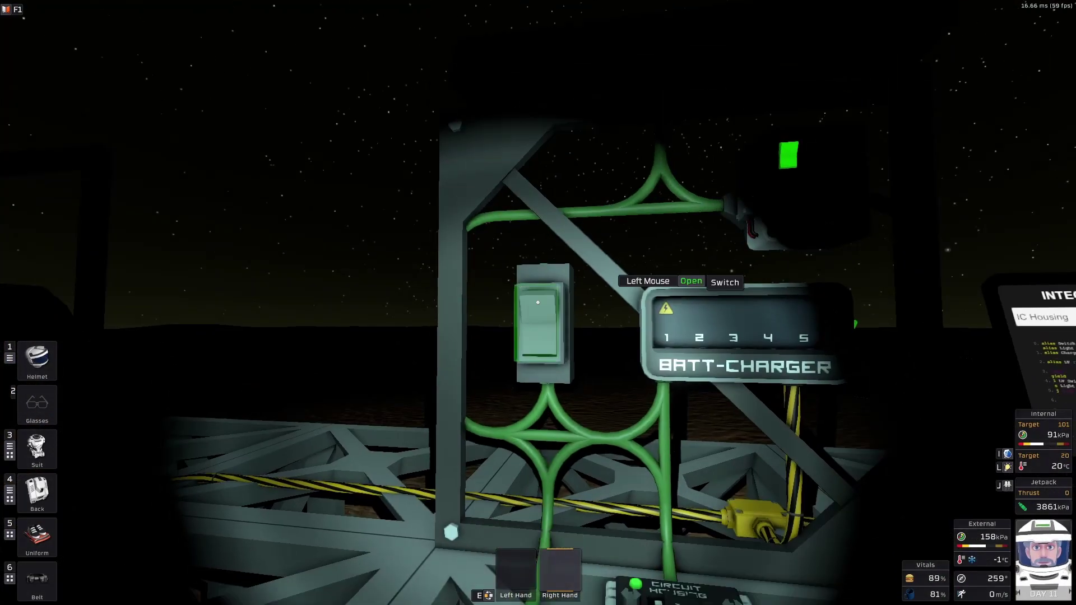
{"action": "left_click", "coordinate": [537, 303]}
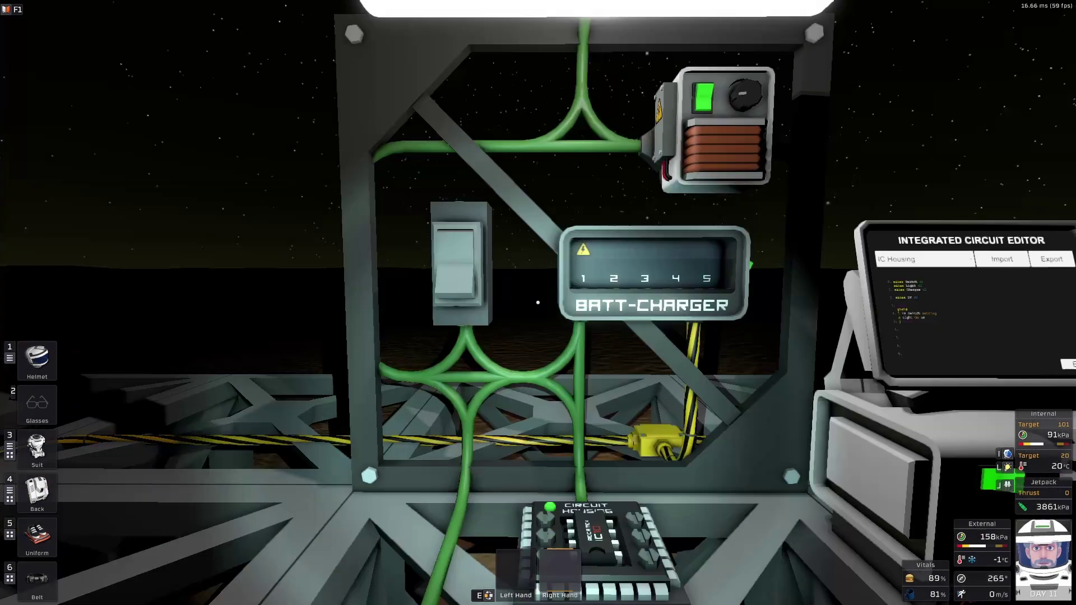
- Review the IC housing's script on the station computer and close it unchanged
{"action": "key", "text": "d"}
{"action": "key", "text": "w"}
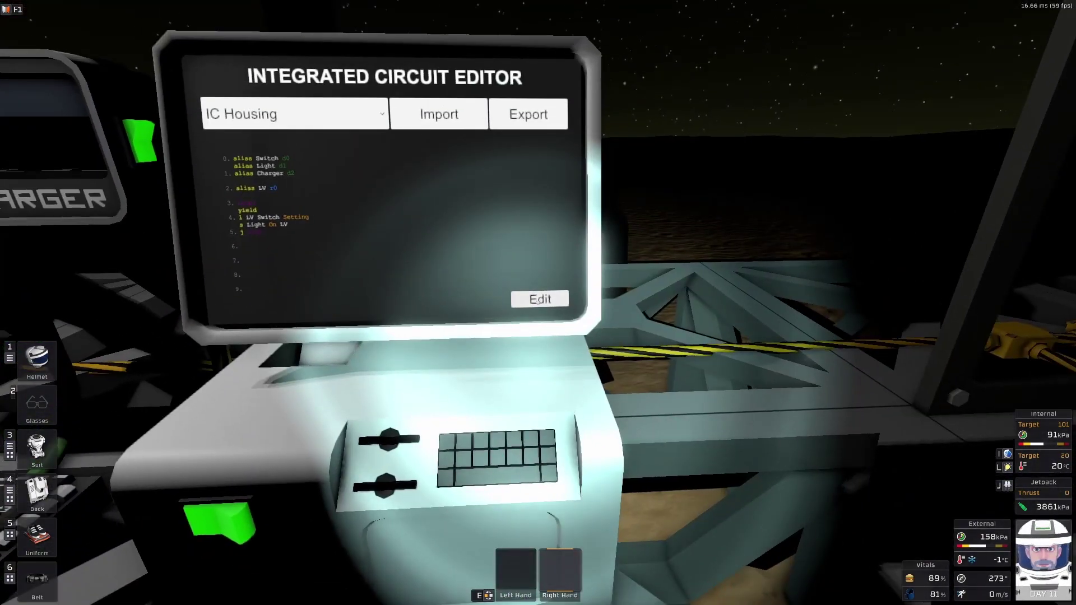
{"action": "left_click", "coordinate": [540, 300]}
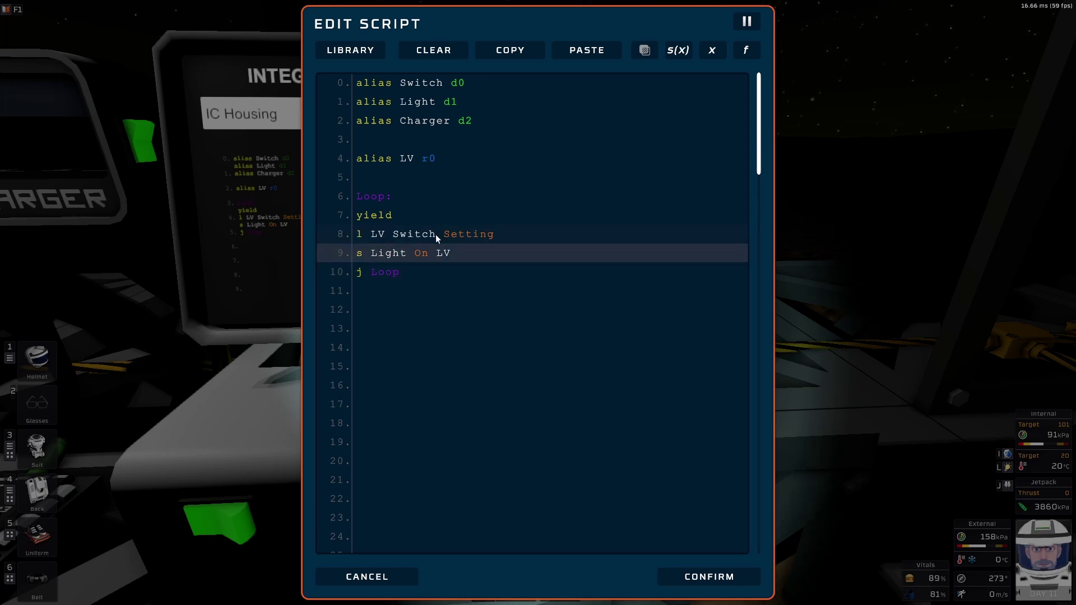
{"action": "left_click", "coordinate": [689, 577]}
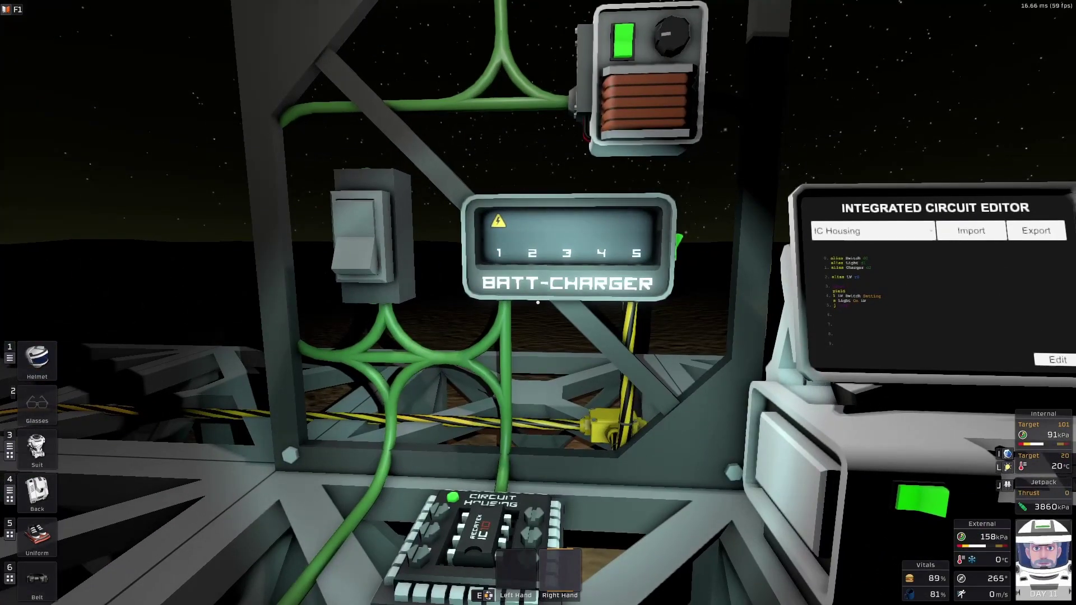
- Add an unfinished store line "s d2:" below "s Light On LV" in the IC housing script and save it
{"action": "key", "text": "w"}
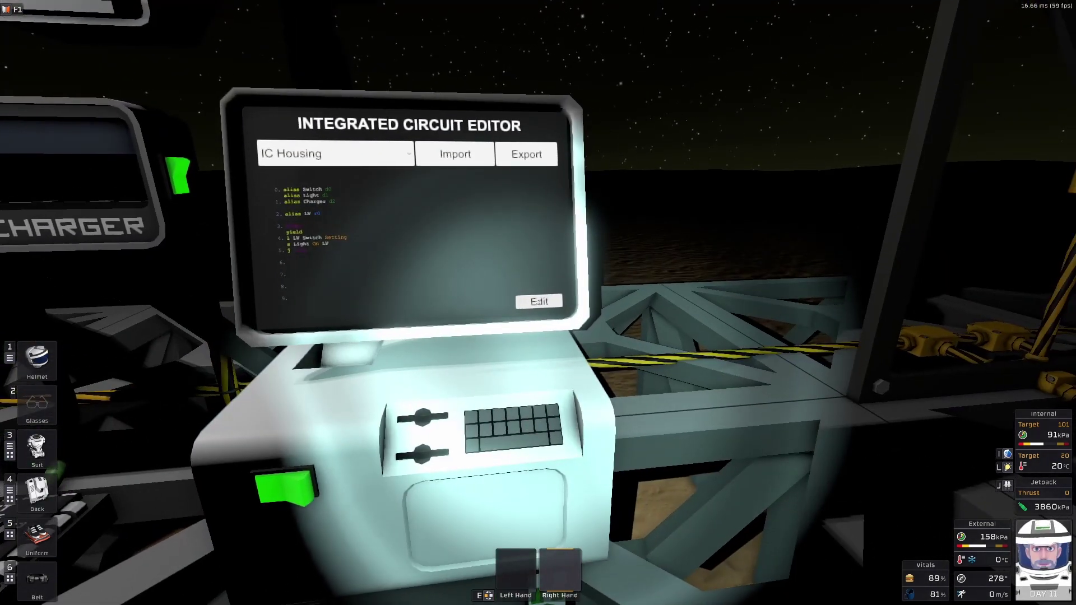
{"action": "left_click", "coordinate": [538, 303]}
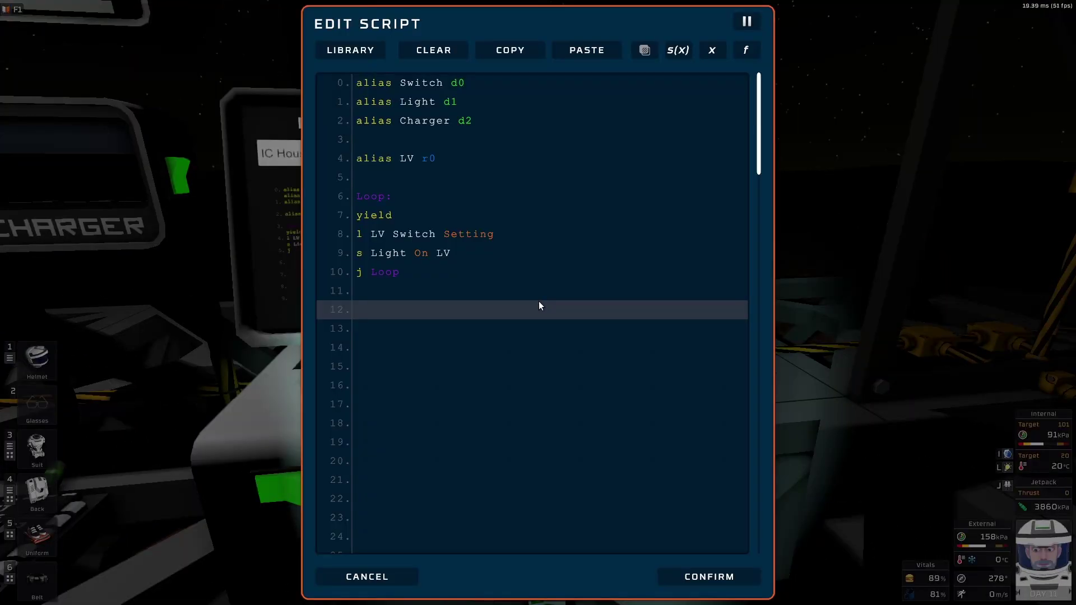
{"action": "left_click", "coordinate": [468, 254]}
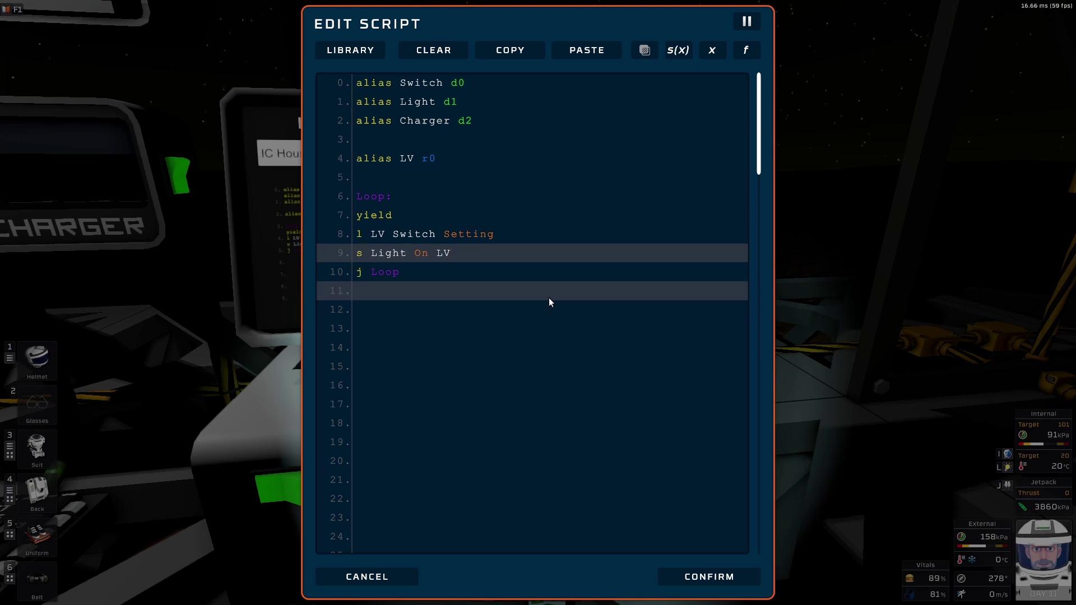
{"action": "key", "text": "Return"}
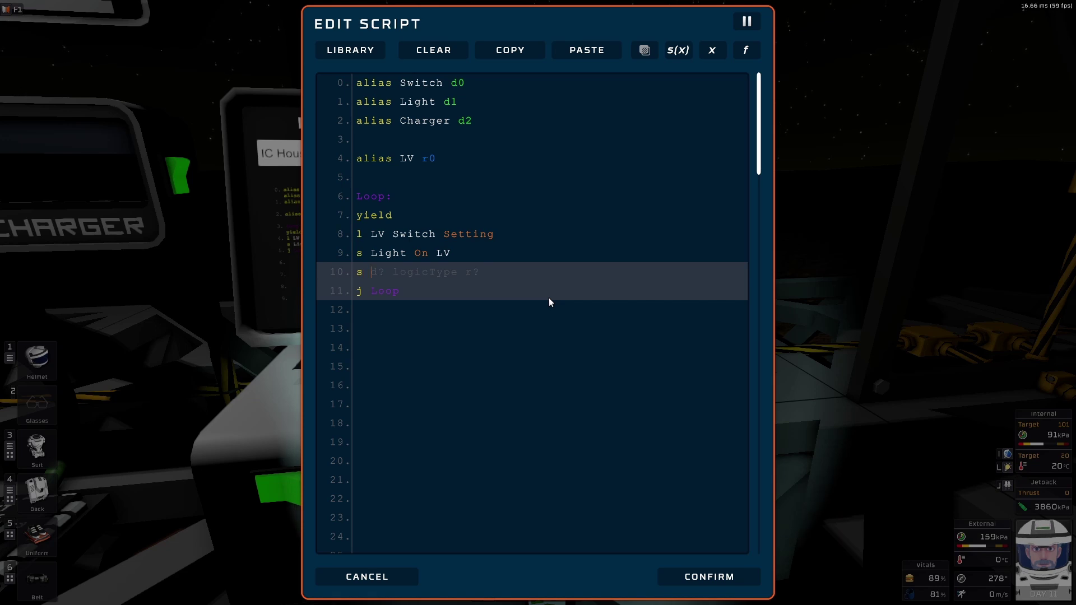
{"action": "type", "text": "s d2"}
{"action": "left_click", "coordinate": [700, 577]}
- Search Stationpedia for "charger" and read the Battery Cell Charger's logic and connection entries
{"action": "key", "text": "s"}
{"action": "key", "text": "a"}
{"action": "key", "text": "w"}
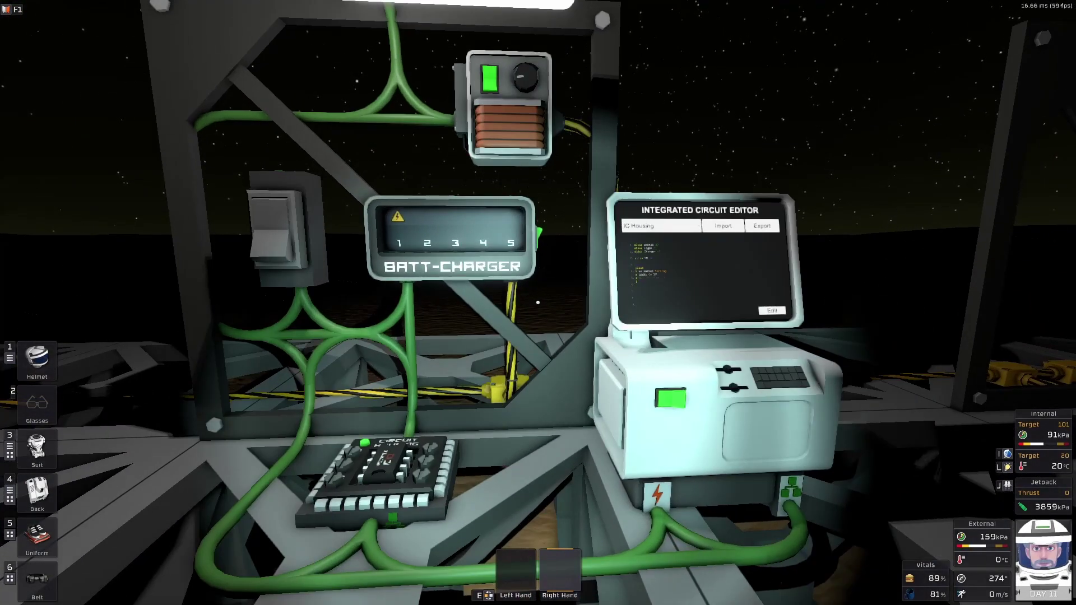
{"action": "key", "text": "F1"}
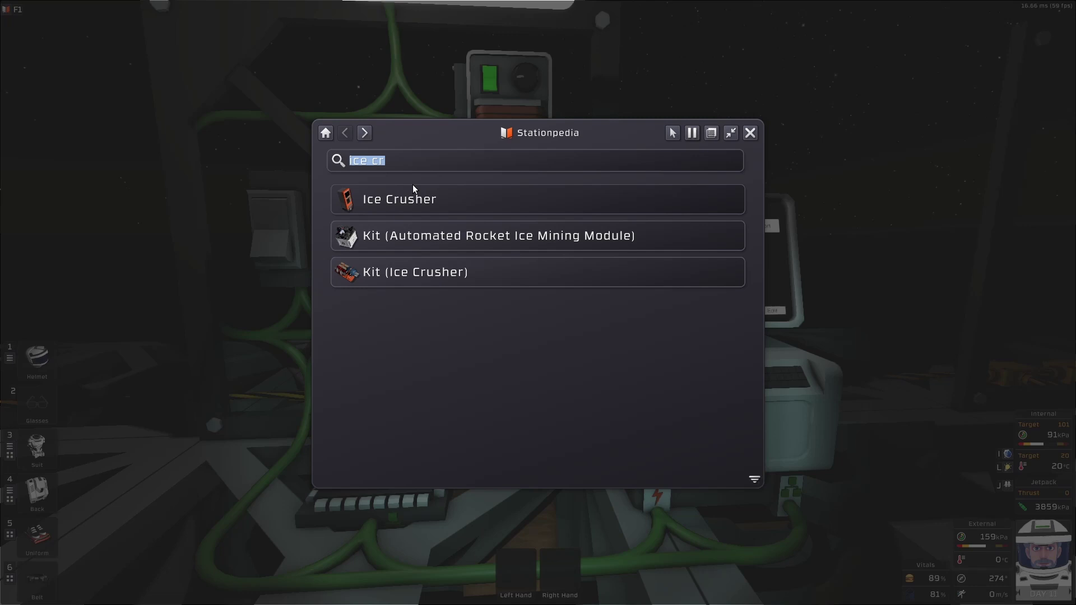
{"action": "type", "text": "charger"}
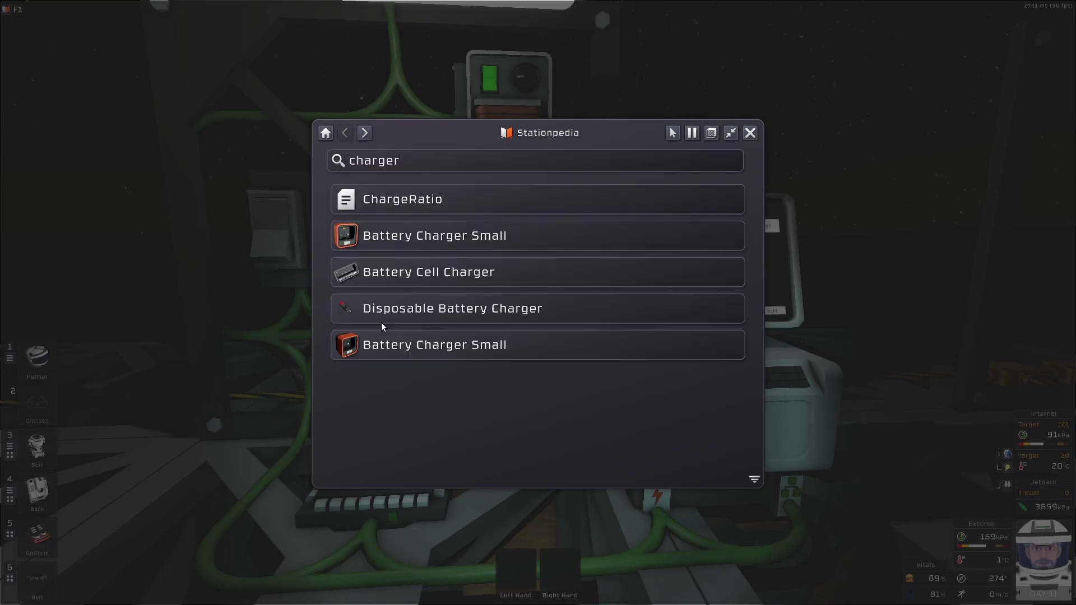
{"action": "left_click", "coordinate": [401, 273]}
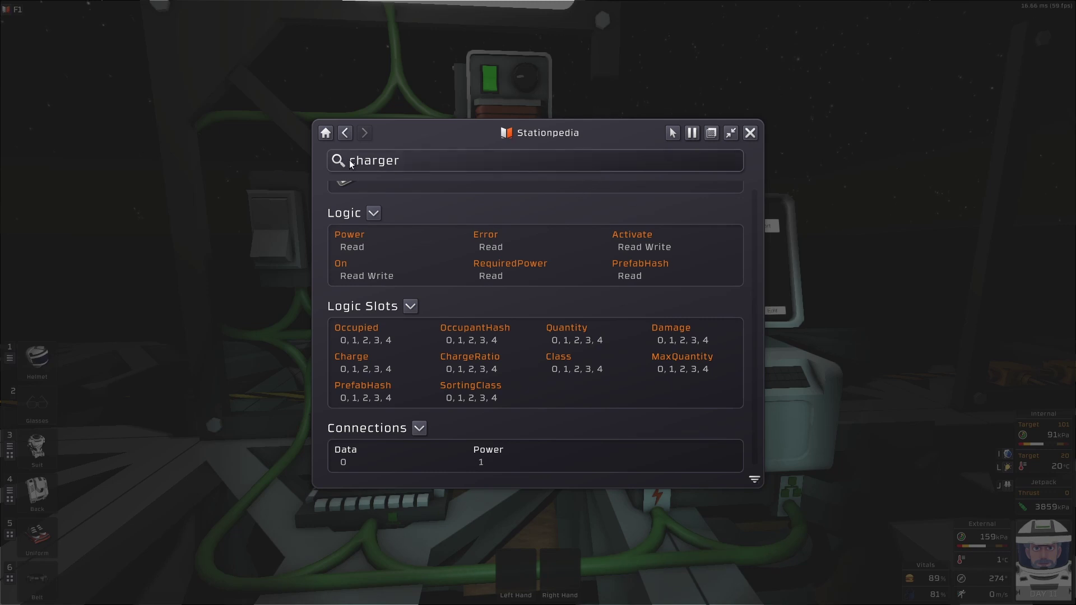
{"action": "key", "text": "F1"}
- Complete line 10 of the IC housing script as "s d2:1 Channel0 LV" and save the script
{"action": "key", "text": "w"}
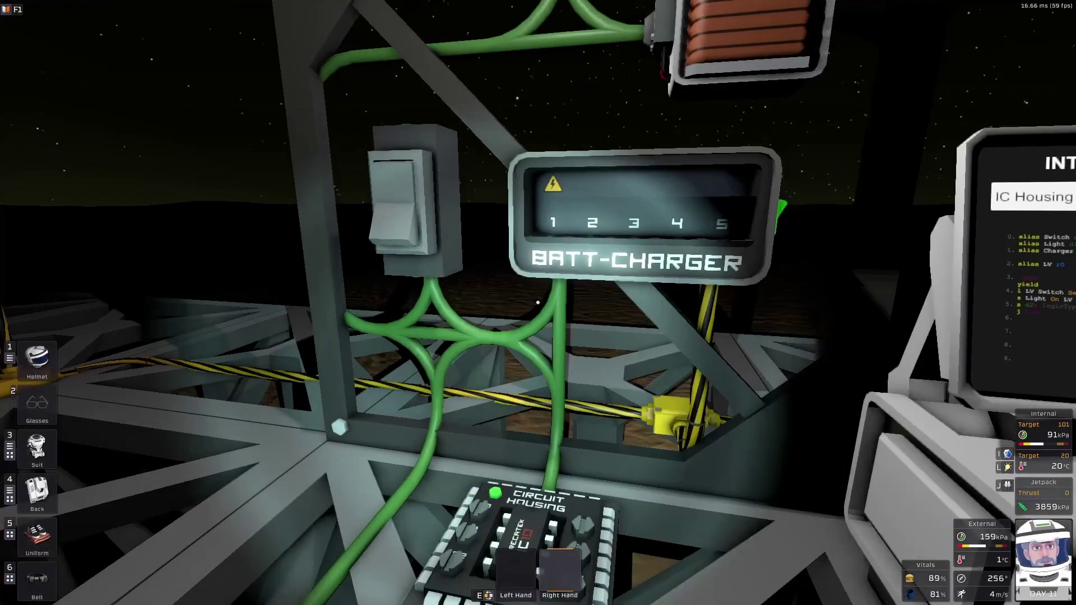
{"action": "key", "text": "d"}
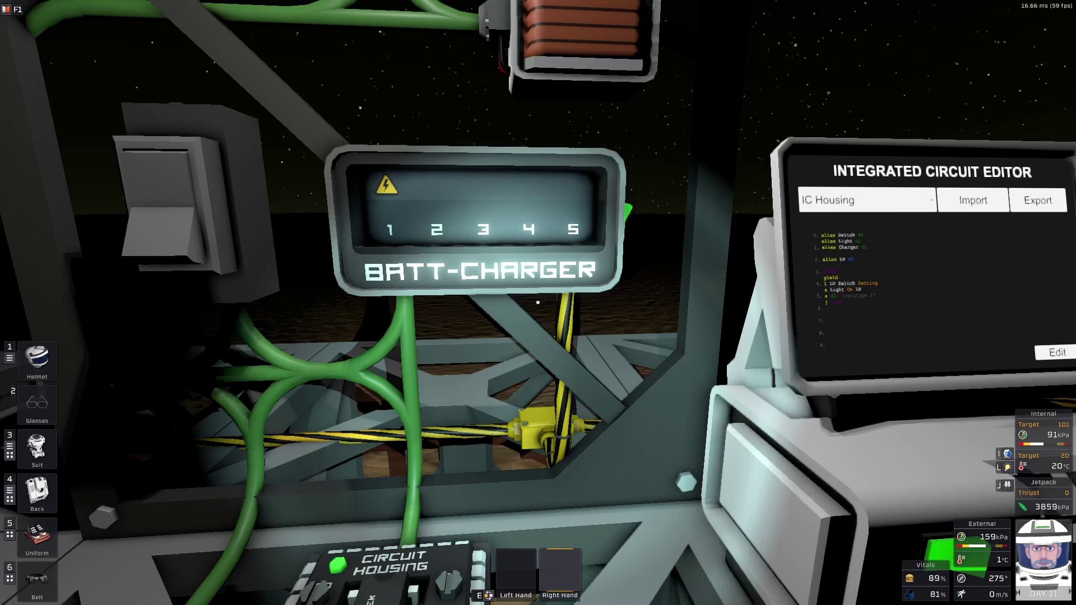
{"action": "key", "text": "w"}
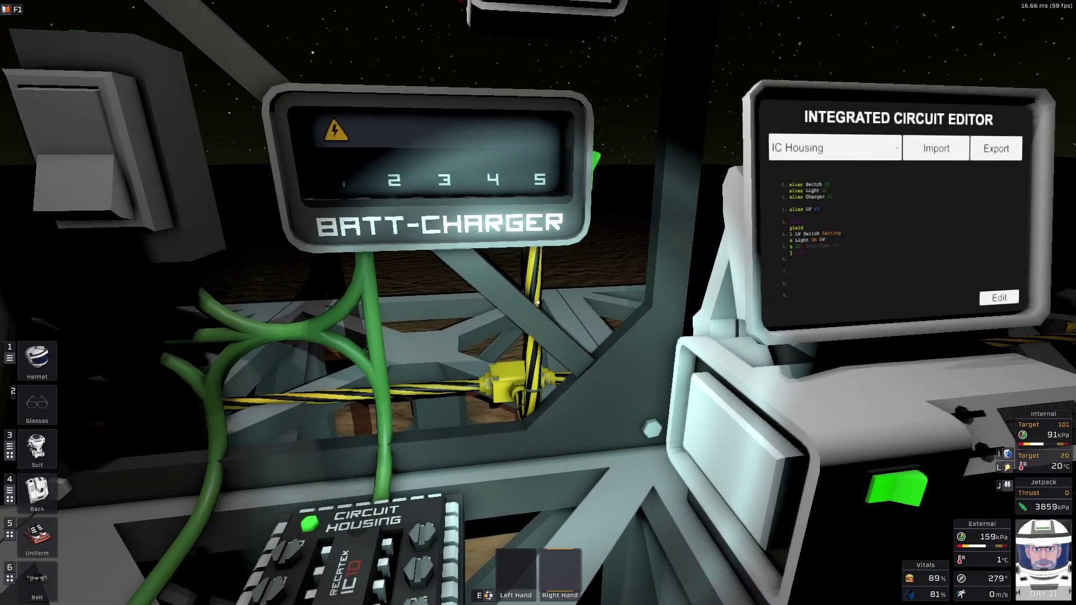
{"action": "key", "text": "d"}
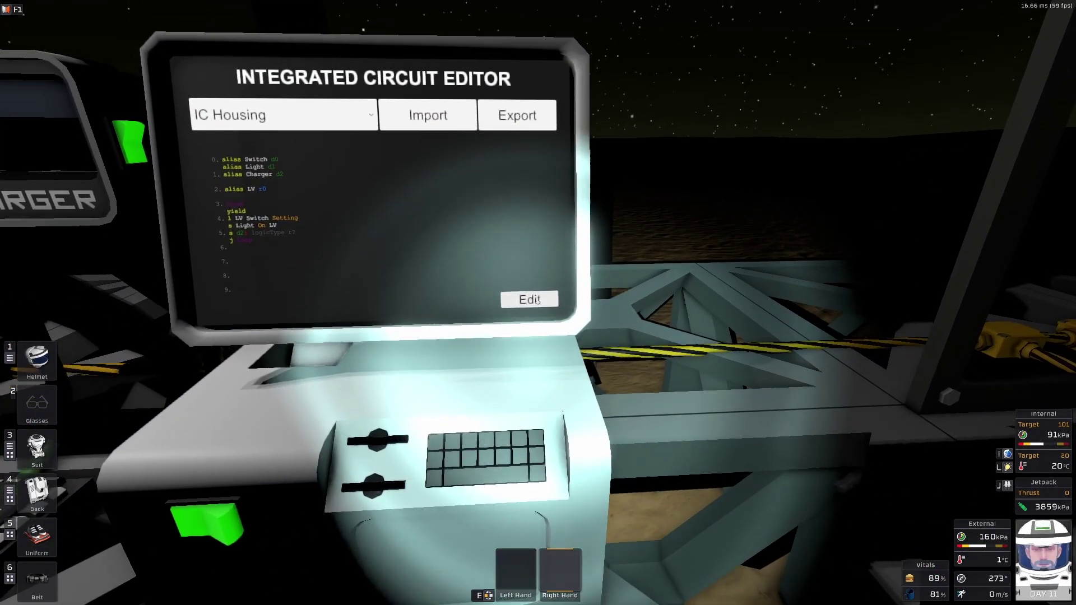
{"action": "left_click", "coordinate": [536, 301]}
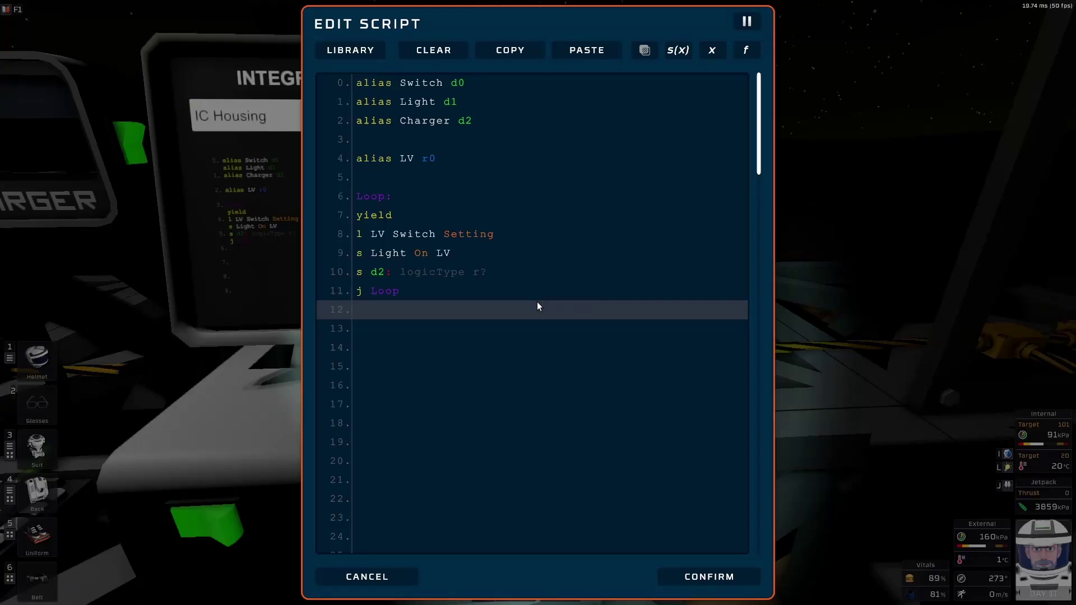
{"action": "left_click", "coordinate": [393, 274]}
{"action": "type", "text": "1"}
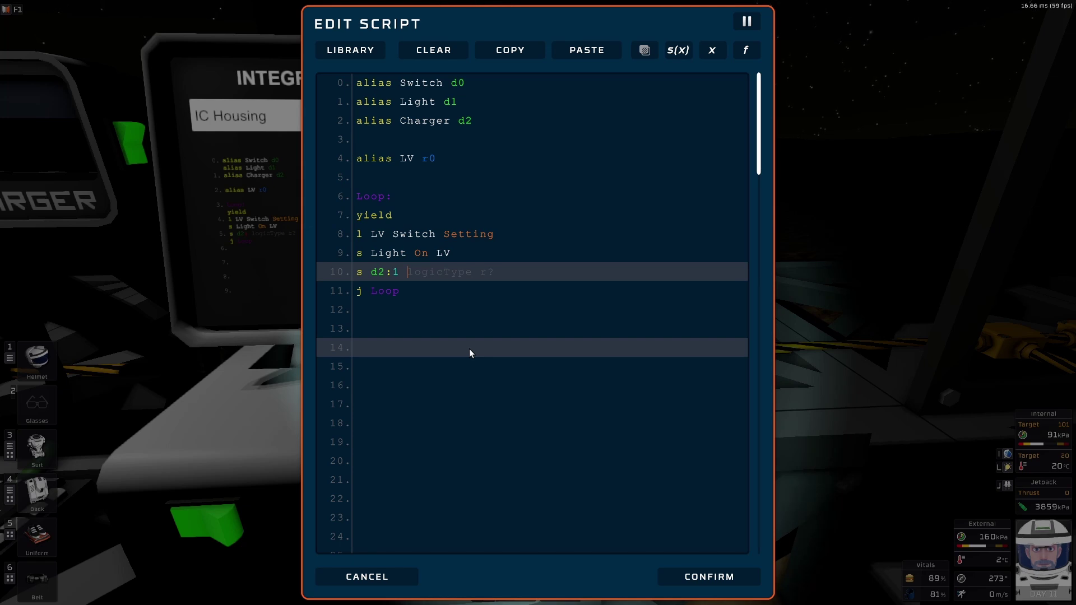
{"action": "type", "text": " Channel0"}
{"action": "type", "text": "LV"}
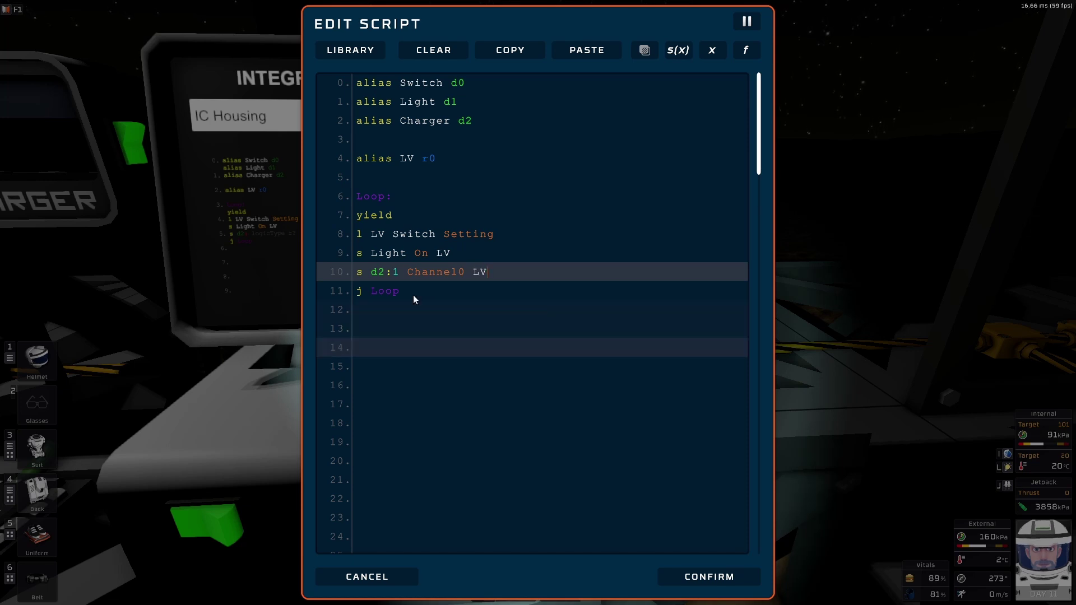
{"action": "left_click", "coordinate": [726, 578]}
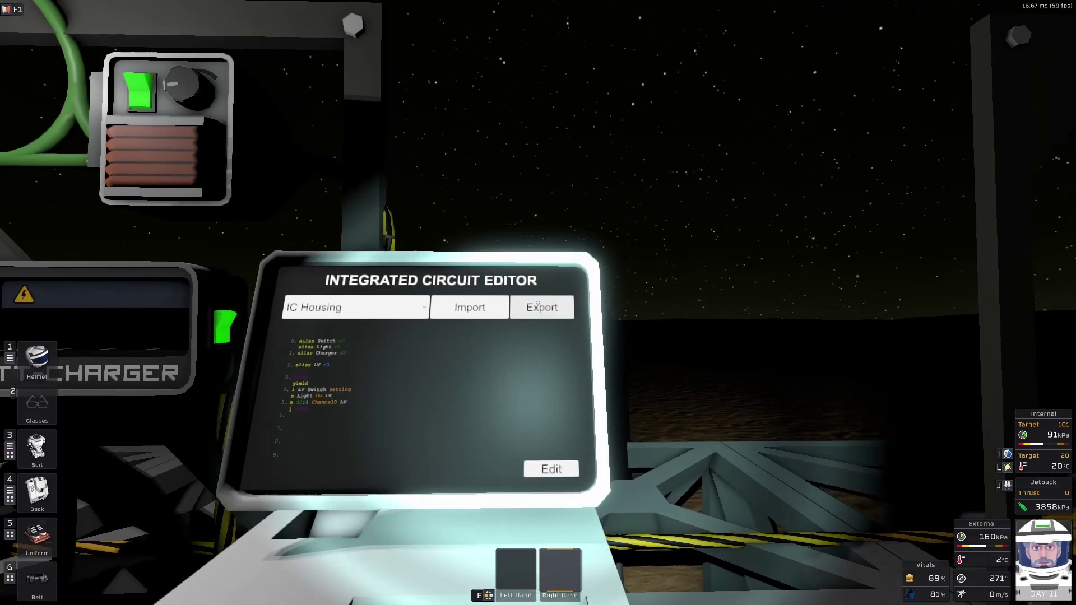
- Export the script to the IC housing and test the wall switch against the lights and the second station's display
{"action": "left_click", "coordinate": [538, 303]}
{"action": "key", "text": "s"}
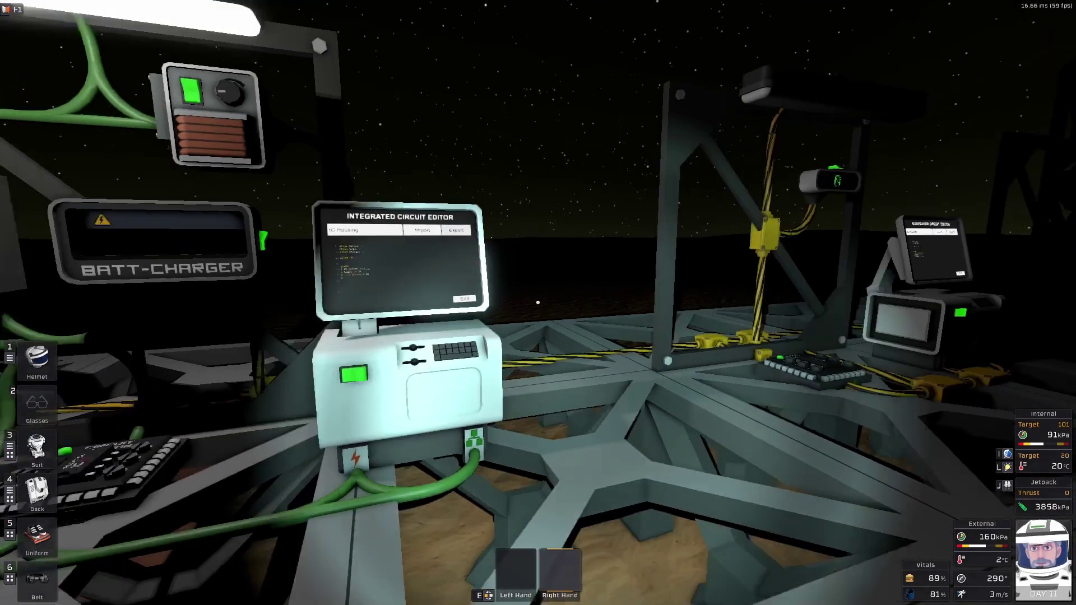
{"action": "key", "text": "a"}
{"action": "key", "text": "w"}
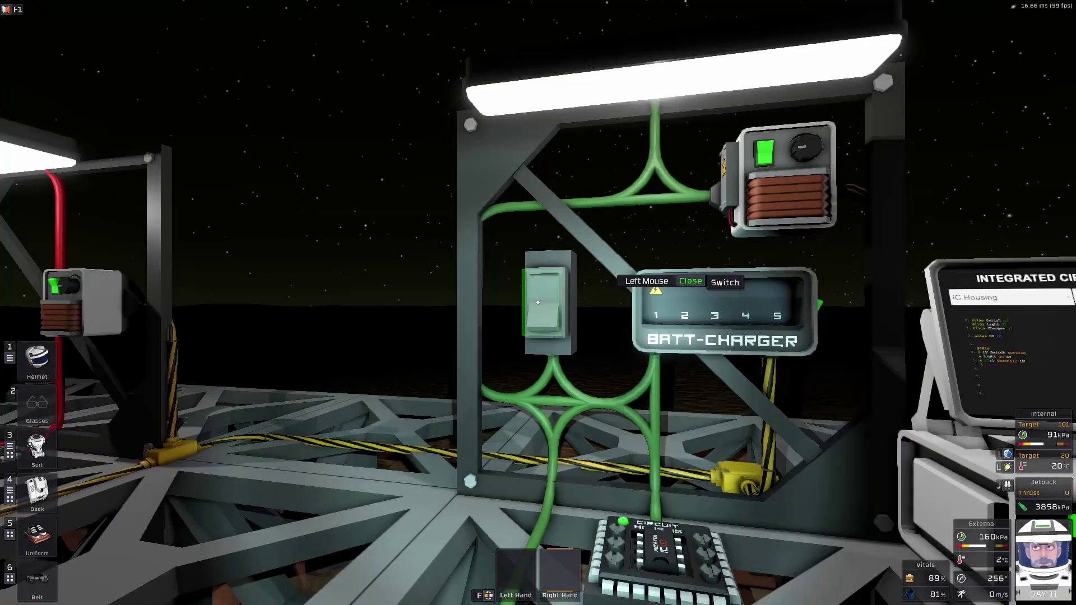
{"action": "left_click", "coordinate": [538, 302]}
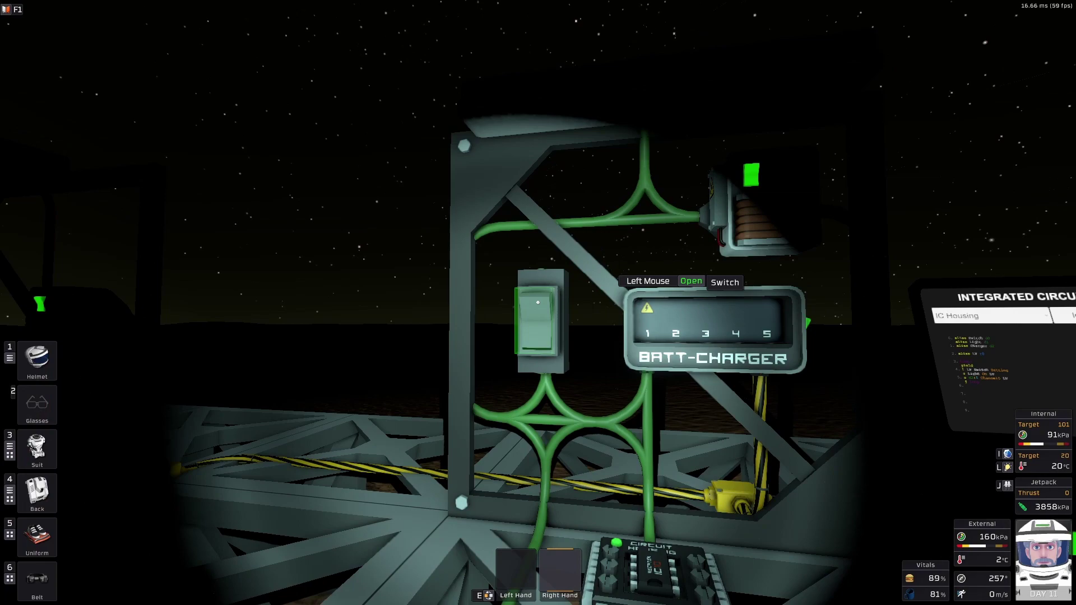
{"action": "left_click", "coordinate": [538, 303]}
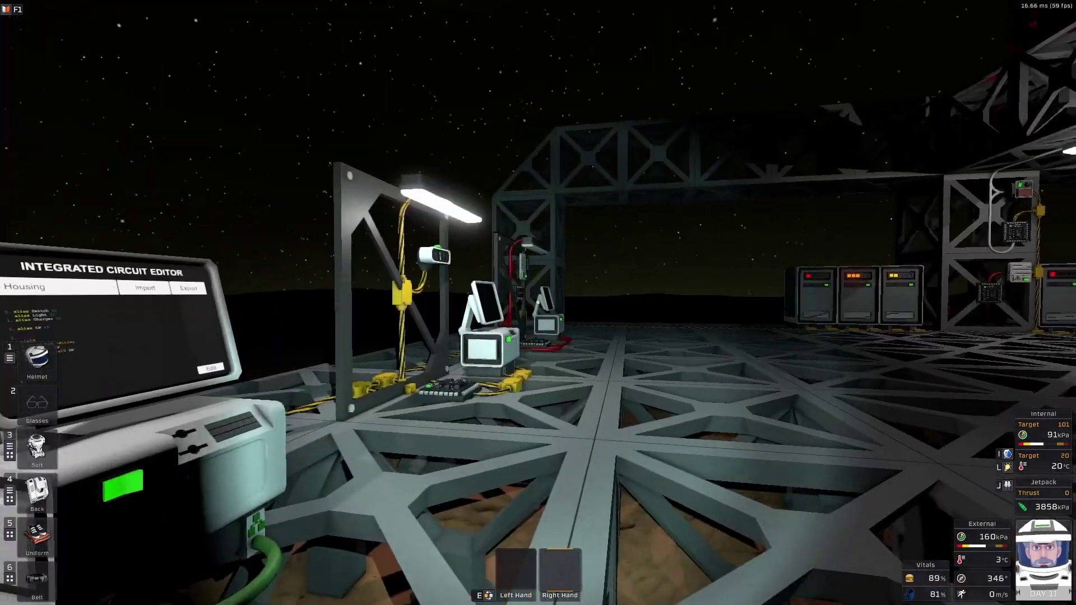
{"action": "key", "text": "w"}
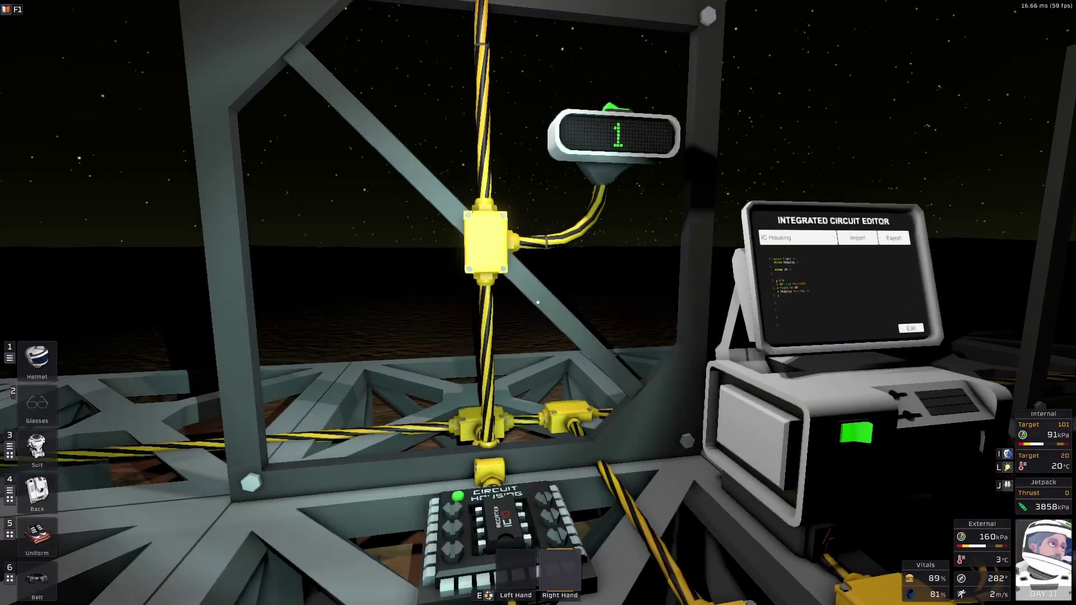
{"action": "key", "text": "w"}
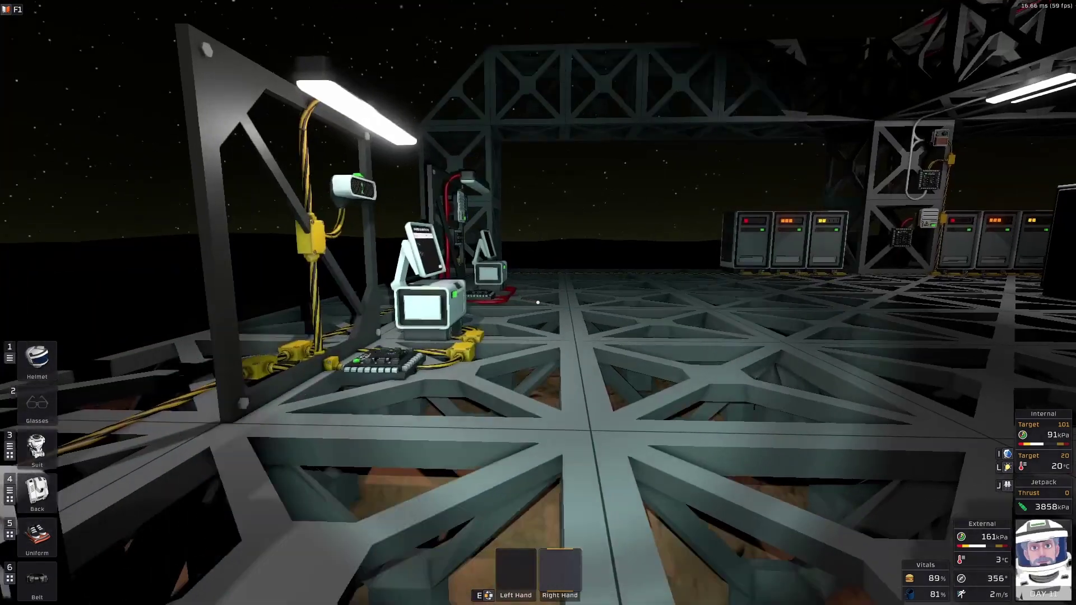
- Open the empty IC housing script at the red-cabled station and add "alias Light d0" and "alias LogicMemory d1"
{"action": "key", "text": "w"}
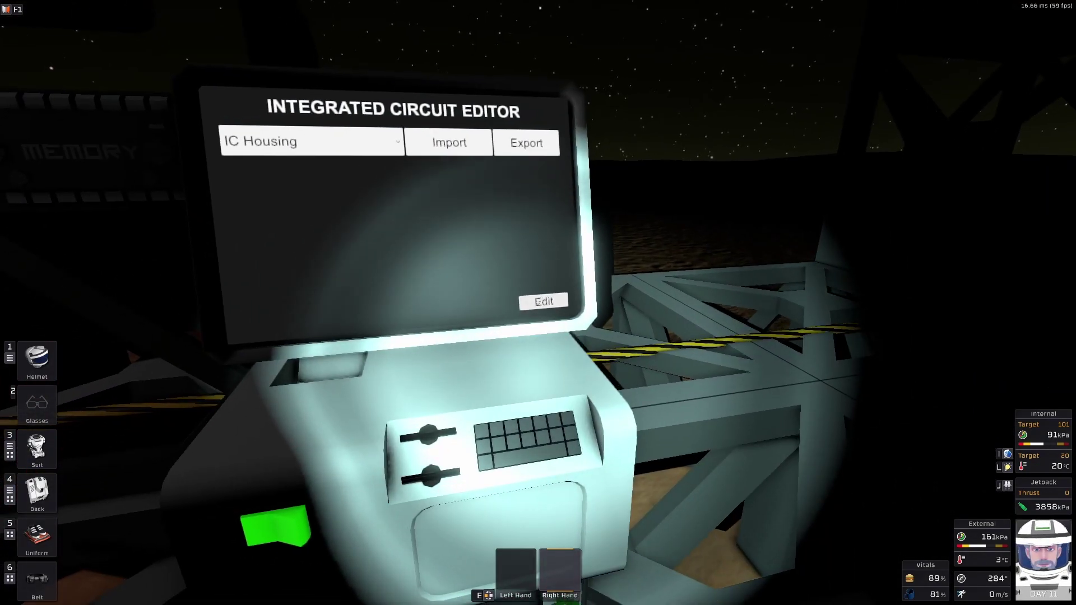
{"action": "left_click", "coordinate": [538, 308]}
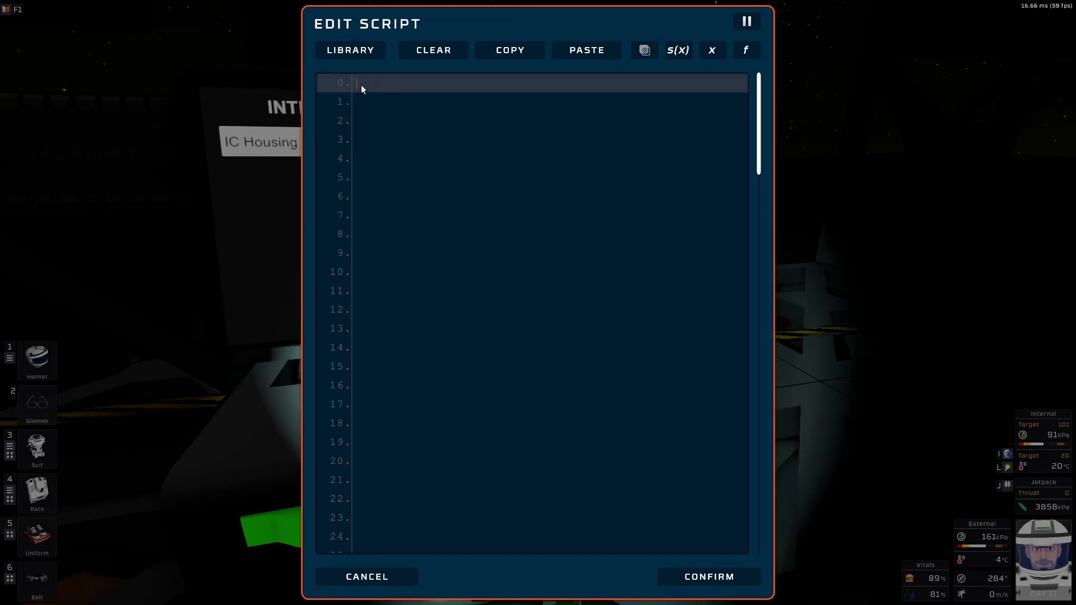
{"action": "type", "text": "alias Light d0"}
{"action": "key", "text": "Return"}
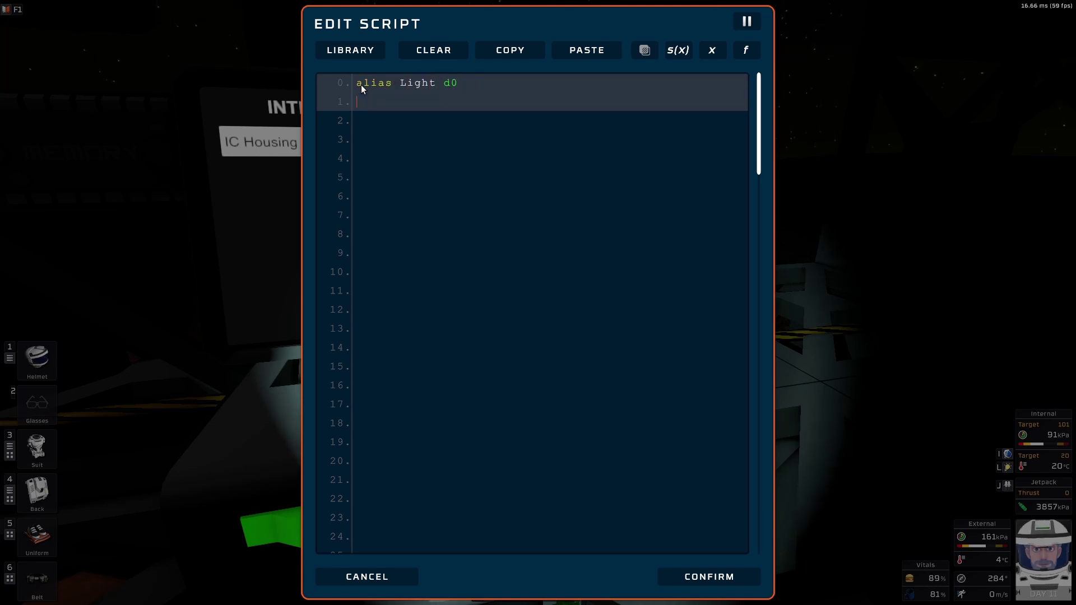
{"action": "type", "text": "alias Logic"}
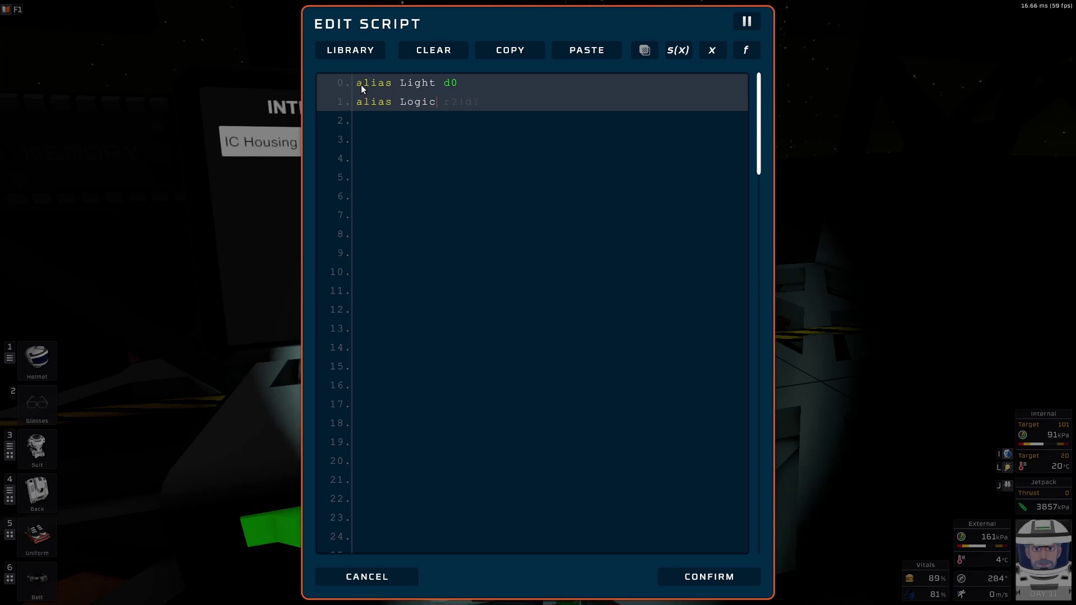
{"action": "type", "text": "Memory d1"}
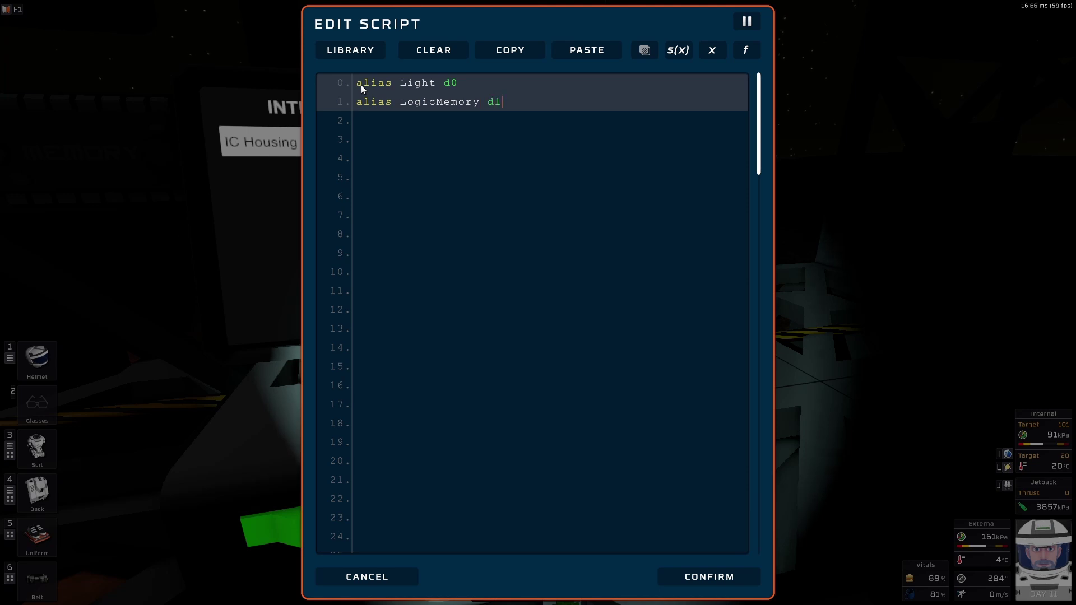
{"action": "key", "text": "Return"}
{"action": "key", "text": "Return"}
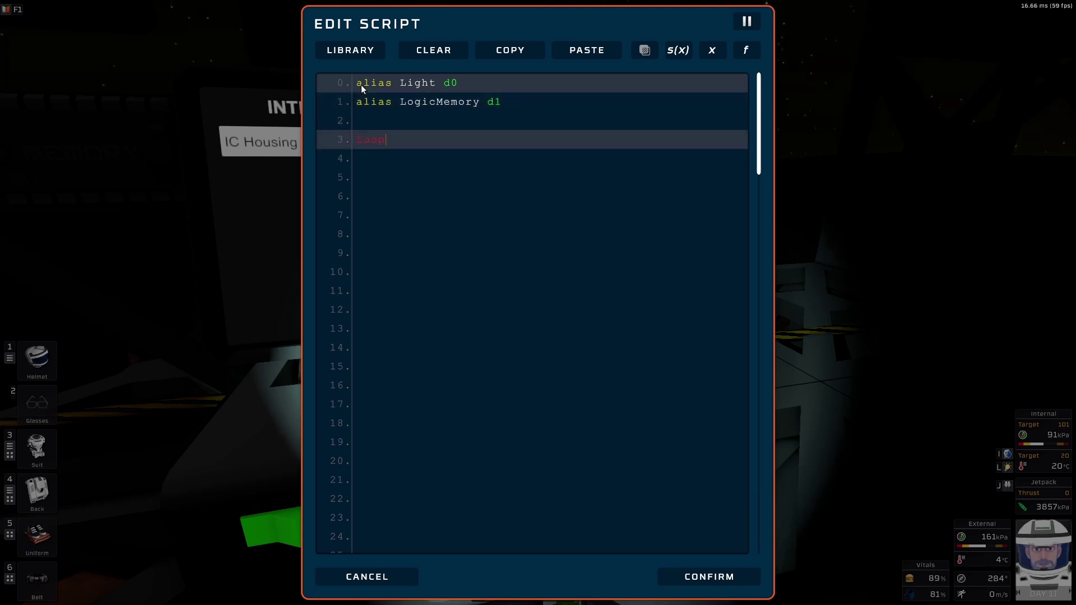
- Add the label "Loop:" and an unfinished load line "l r0 d1:" below the aliases and save the script
{"action": "type", "text": "Loop:"}
{"action": "key", "text": "Return"}
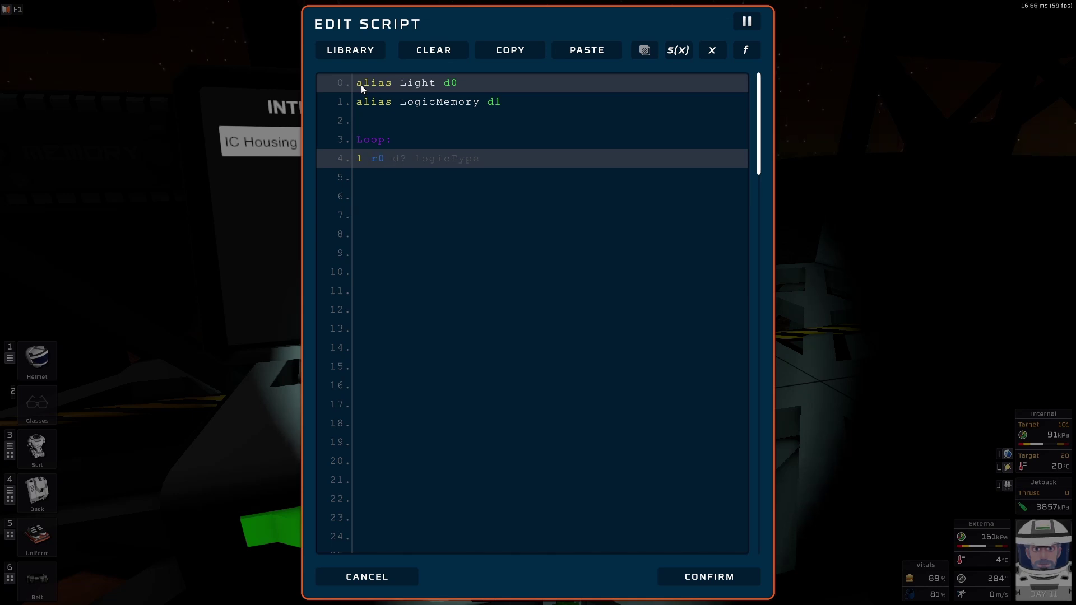
{"action": "type", "text": "d1"}
{"action": "left_click", "coordinate": [709, 577]}
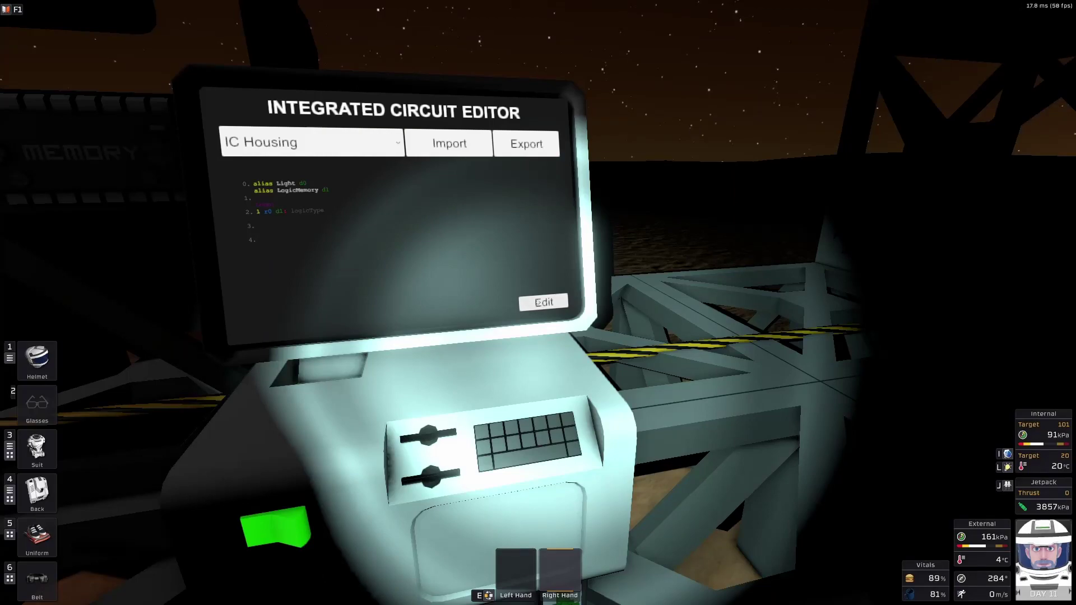
- Search Stationpedia for "Memory" and read the Logic Memory's logic and connection entries
{"action": "key", "text": "F1"}
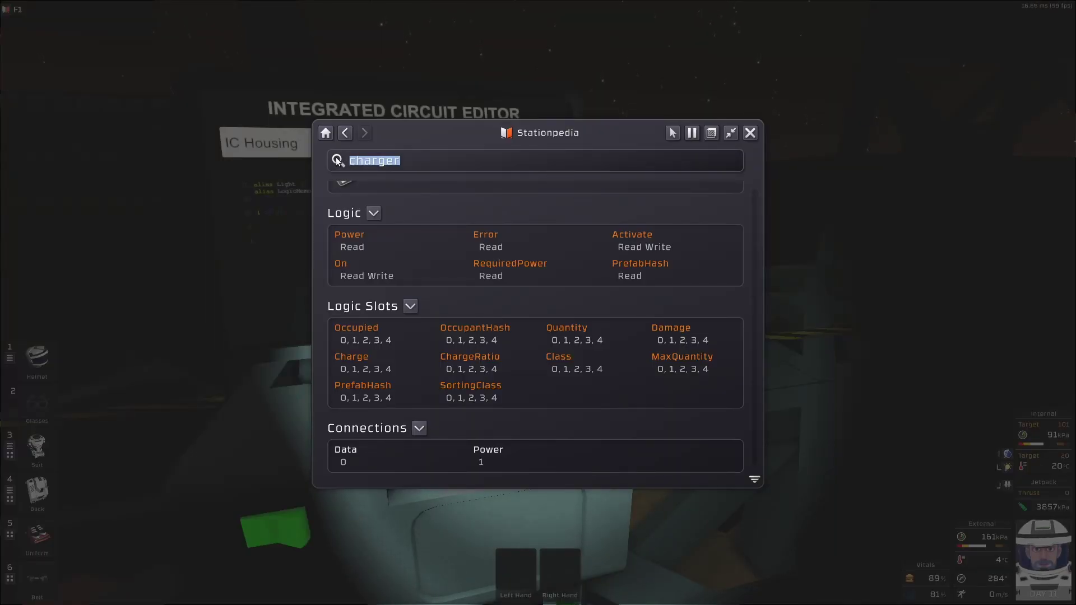
{"action": "type", "text": "Memory"}
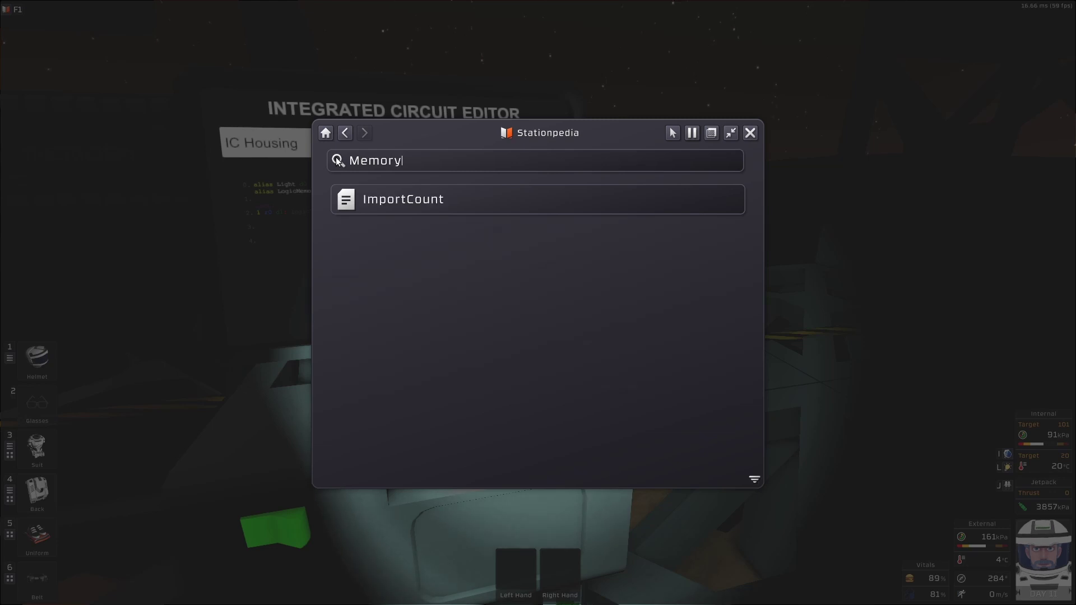
{"action": "left_click", "coordinate": [390, 313]}
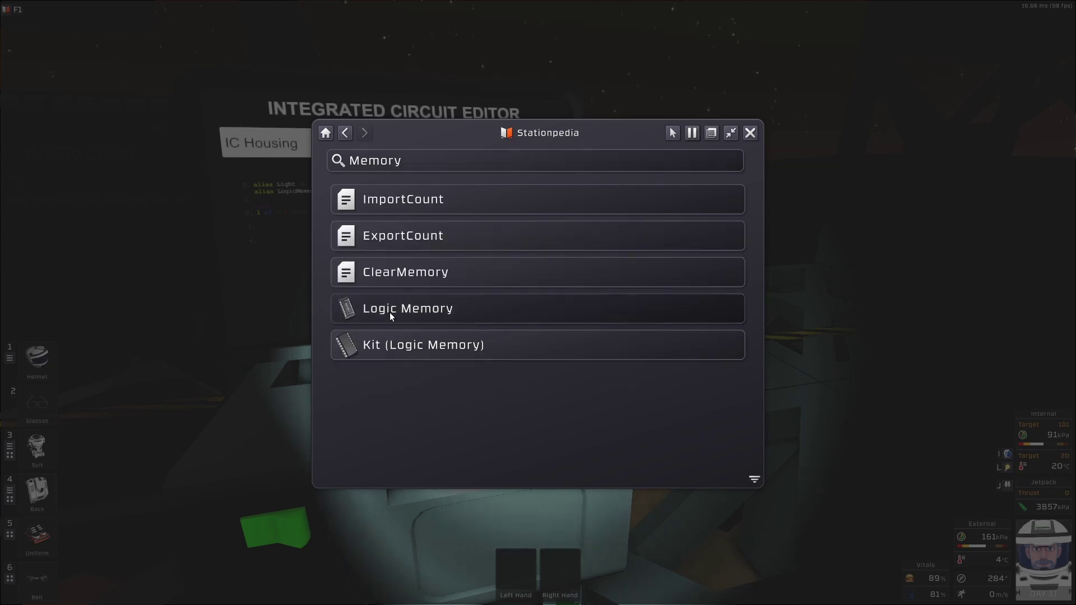
{"action": "scroll", "coordinate": [380, 330], "scroll_direction": "down", "scroll_amount": 3}
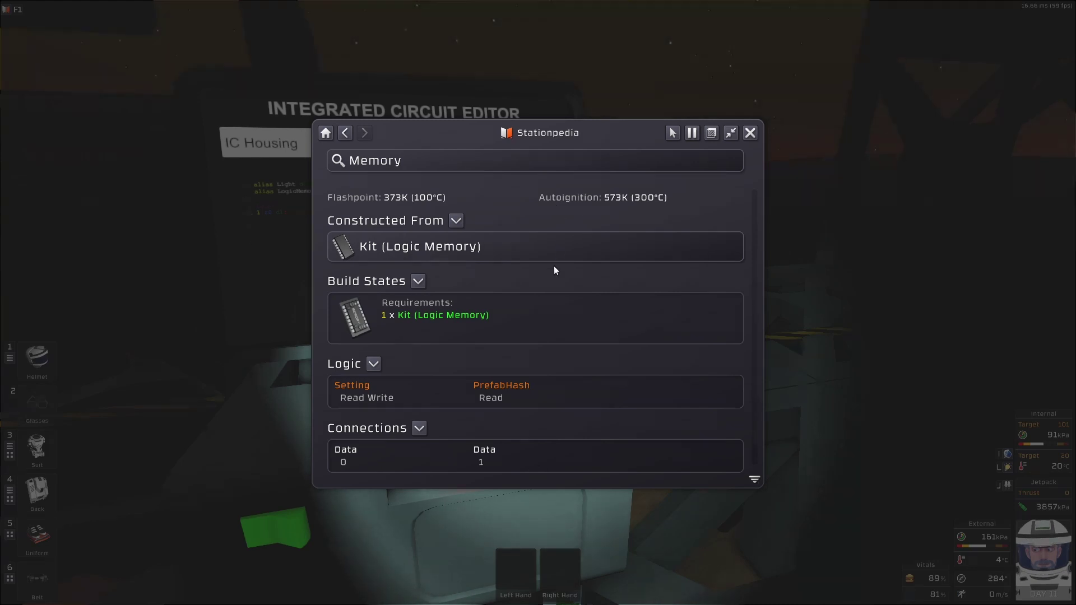
{"action": "key", "text": "F1"}
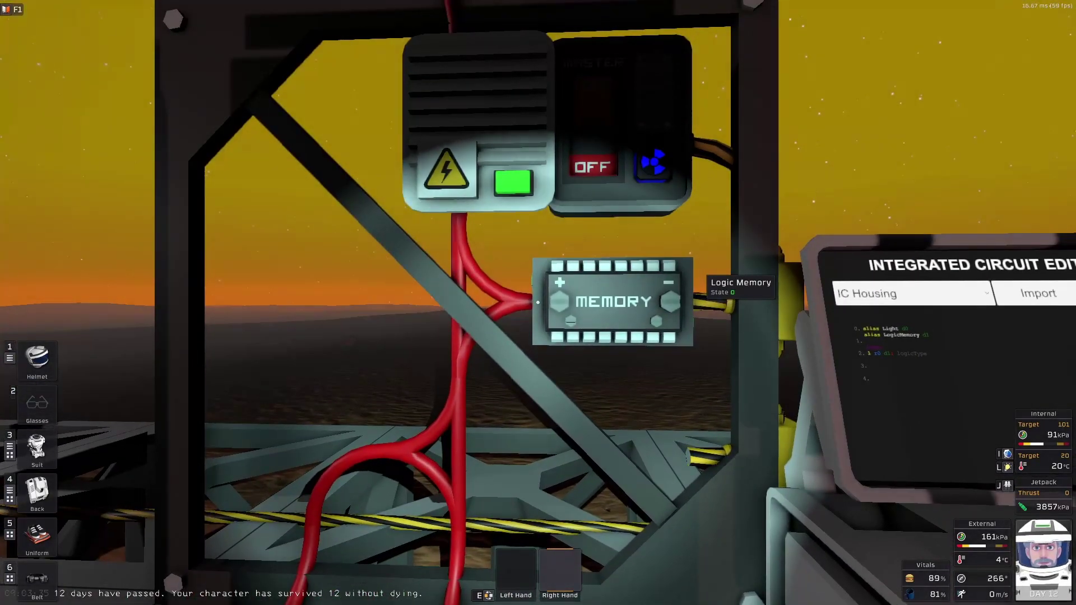
- Reopen the red-cabled station's script and complete line 4 as "l r0 d1:1 Channel0"
{"action": "key", "text": "d"}
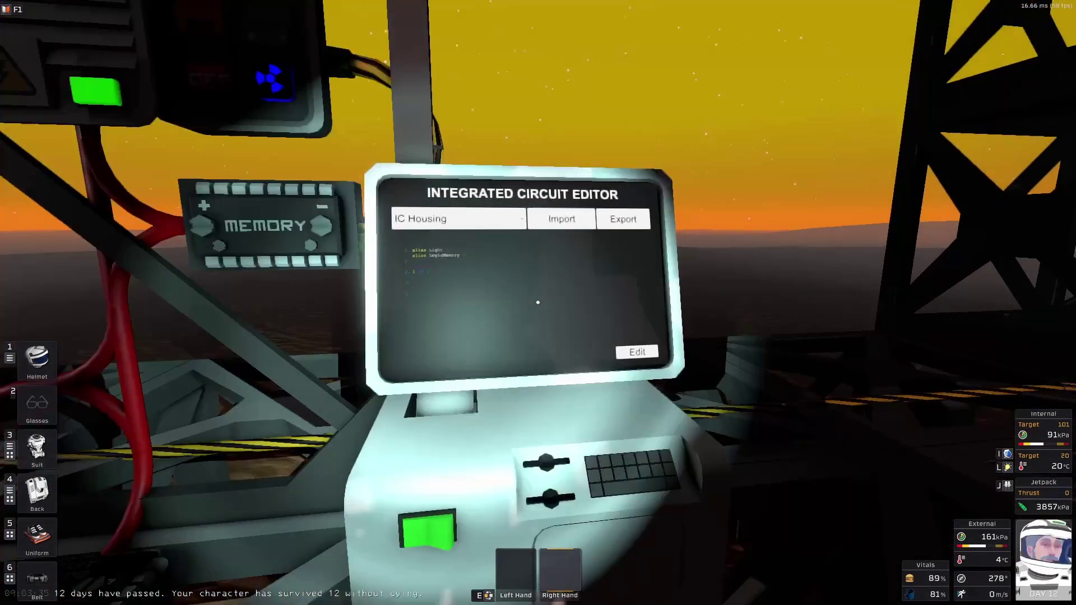
{"action": "key", "text": "w"}
{"action": "left_click", "coordinate": [533, 306]}
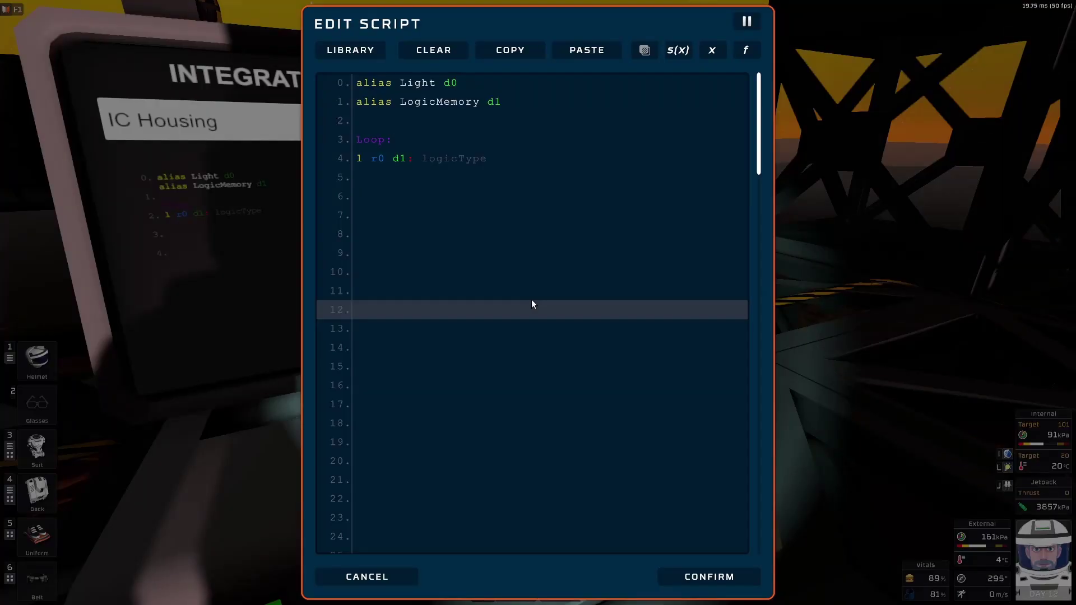
{"action": "left_click", "coordinate": [420, 162]}
{"action": "type", "text": "1 "}
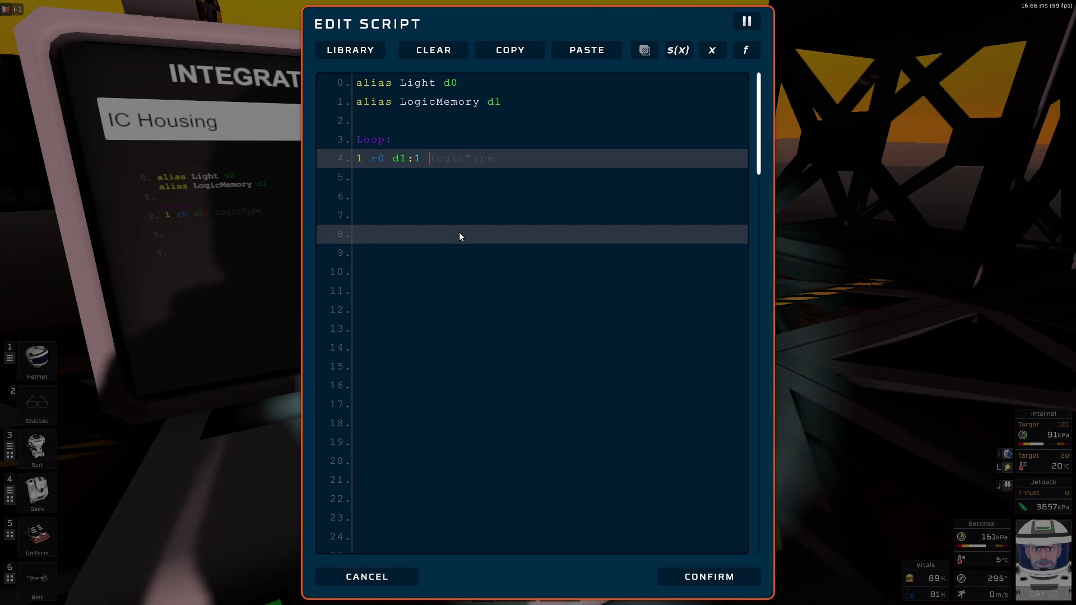
{"action": "type", "text": "Channe"}
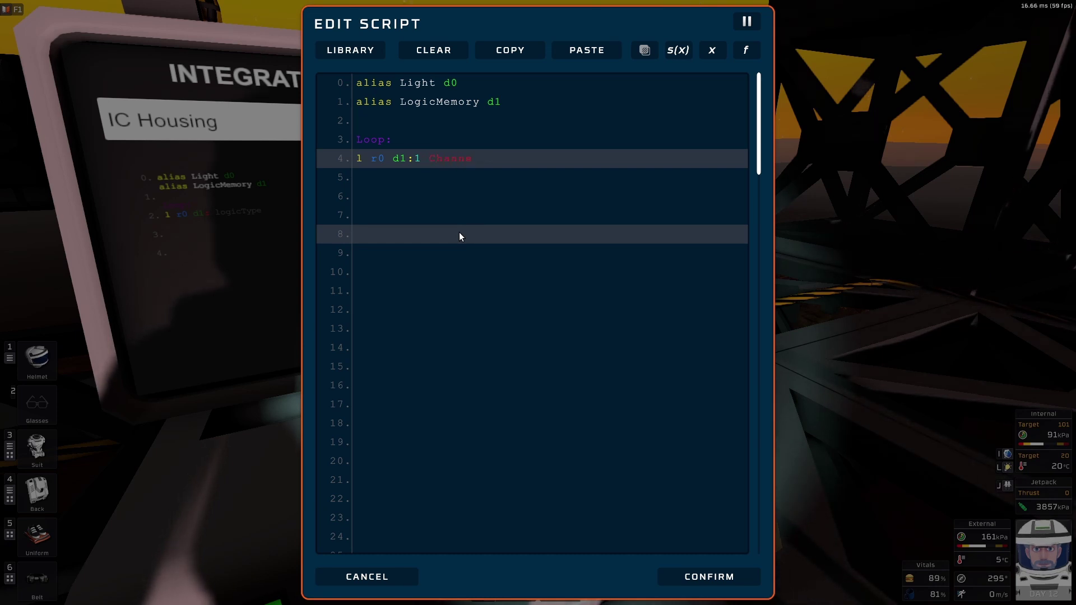
{"action": "type", "text": "l0"}
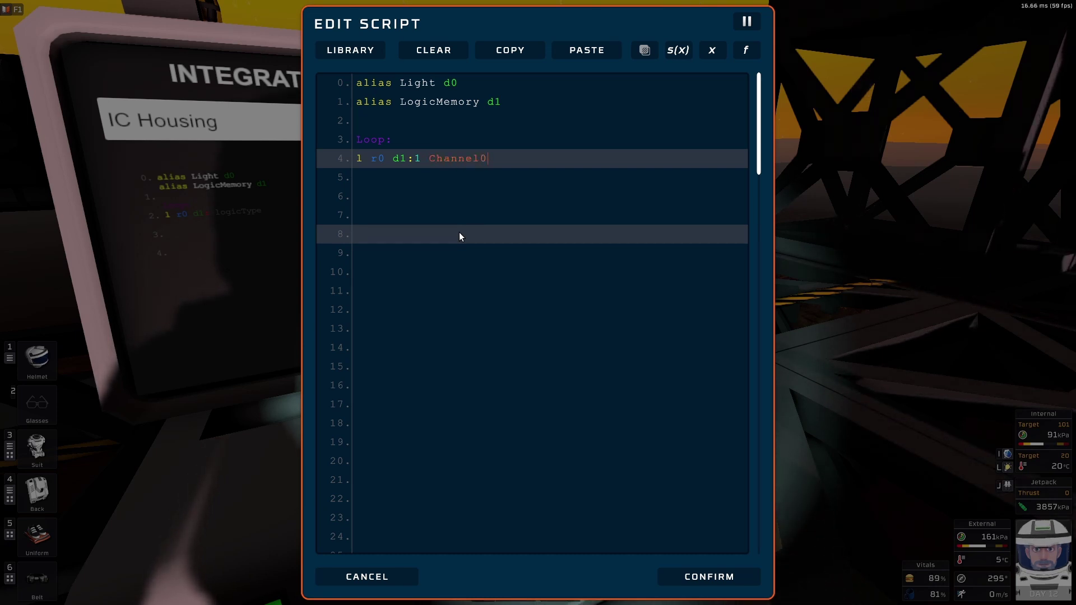
{"action": "key", "text": "Return"}
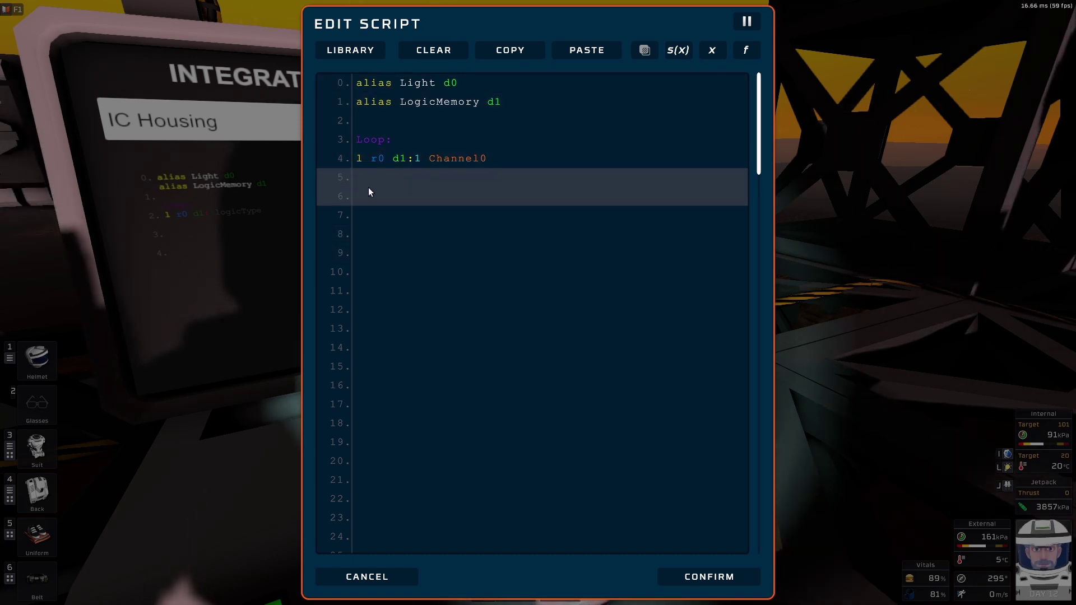
- Add the lines "s Light On r0" and "j Loop" below the channel load line
{"action": "type", "text": "s Li"}
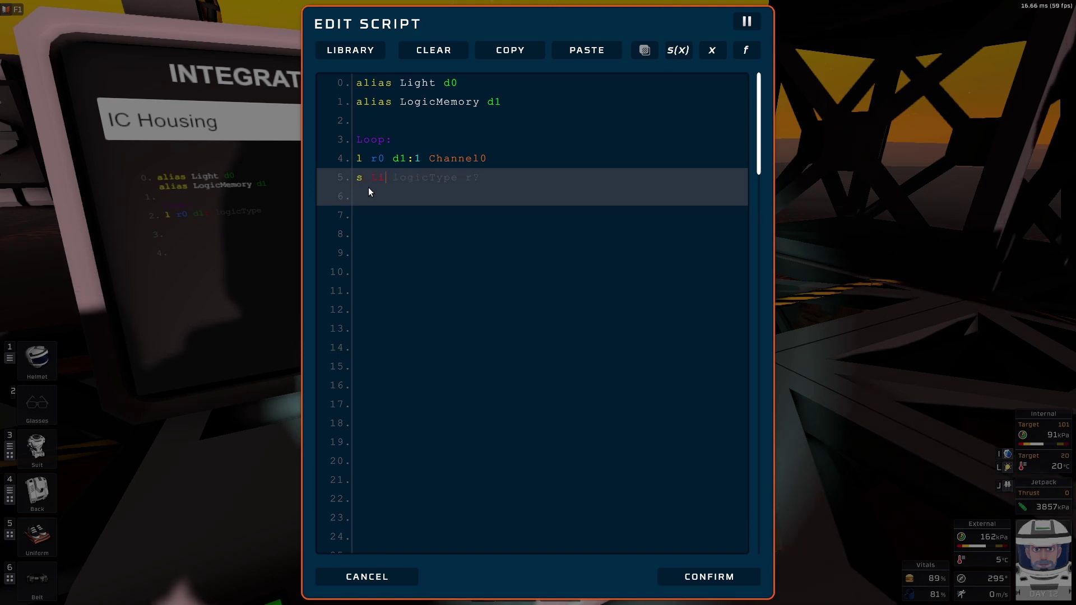
{"action": "type", "text": "ght 0"}
{"action": "type", "text": "n r0"}
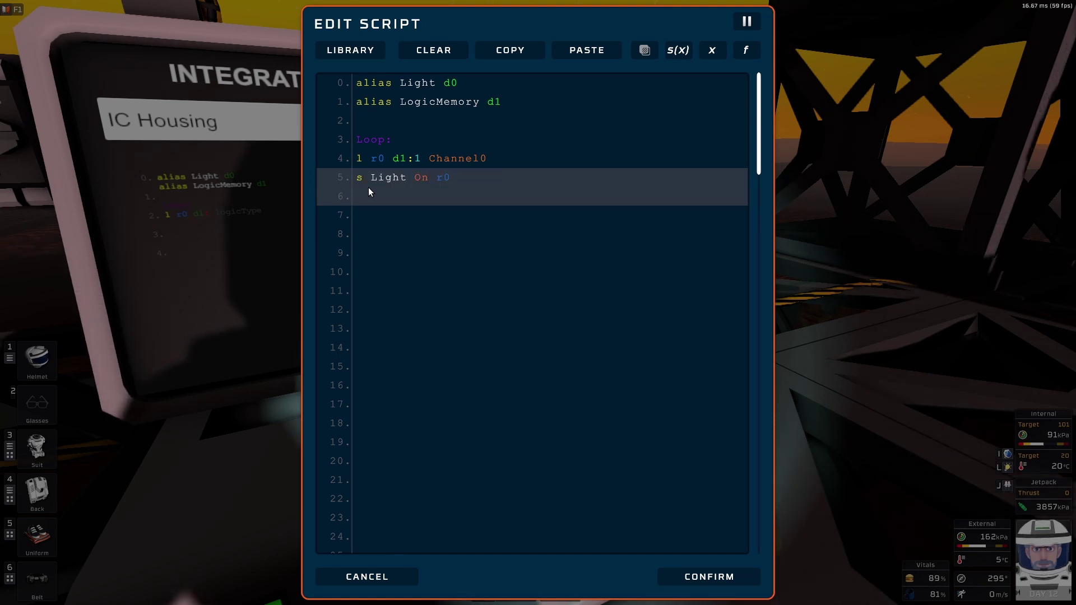
{"action": "key", "text": "Return"}
{"action": "type", "text": "j Loop"}
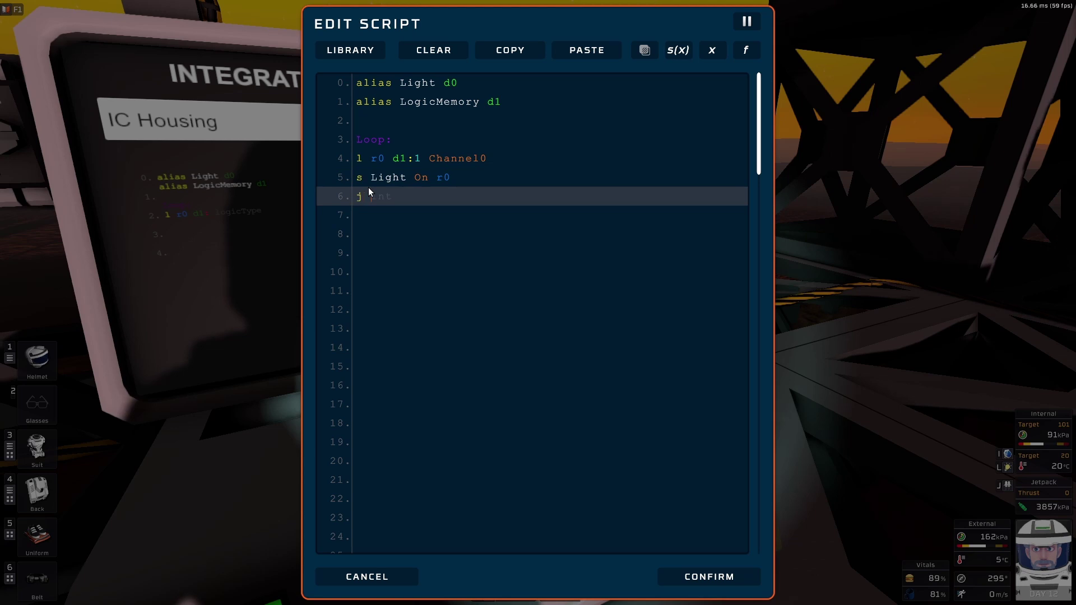
- Insert a "yield" line directly below the "Loop:" label and save the script
{"action": "key", "text": "Up"}
{"action": "key", "text": "Up"}
{"action": "key", "text": "Up"}
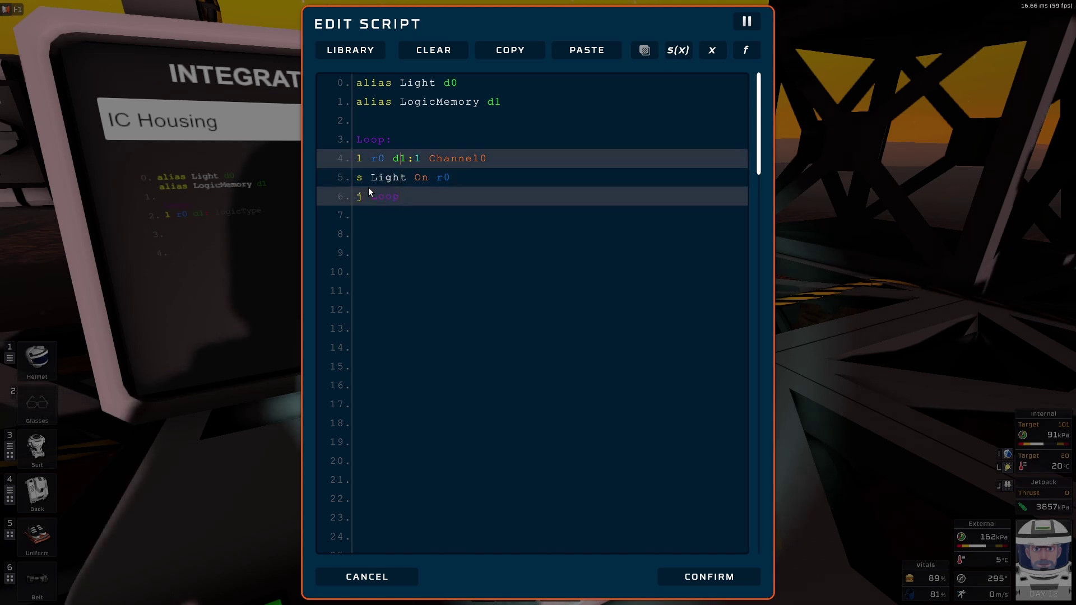
{"action": "key", "text": "Return"}
{"action": "type", "text": "yi"}
{"action": "key", "text": "BackSpace"}
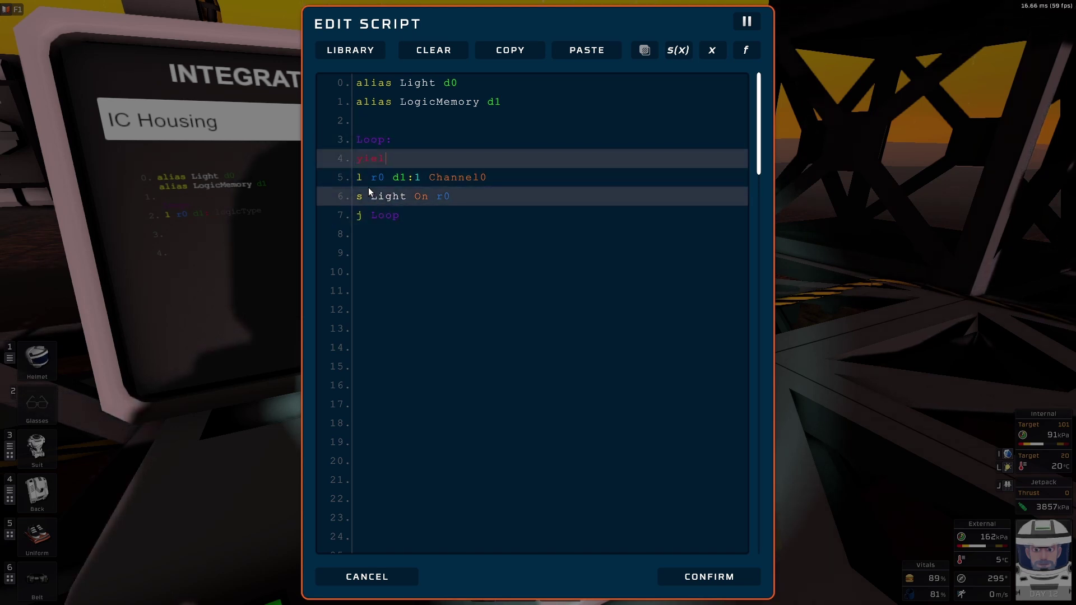
{"action": "type", "text": "ield"}
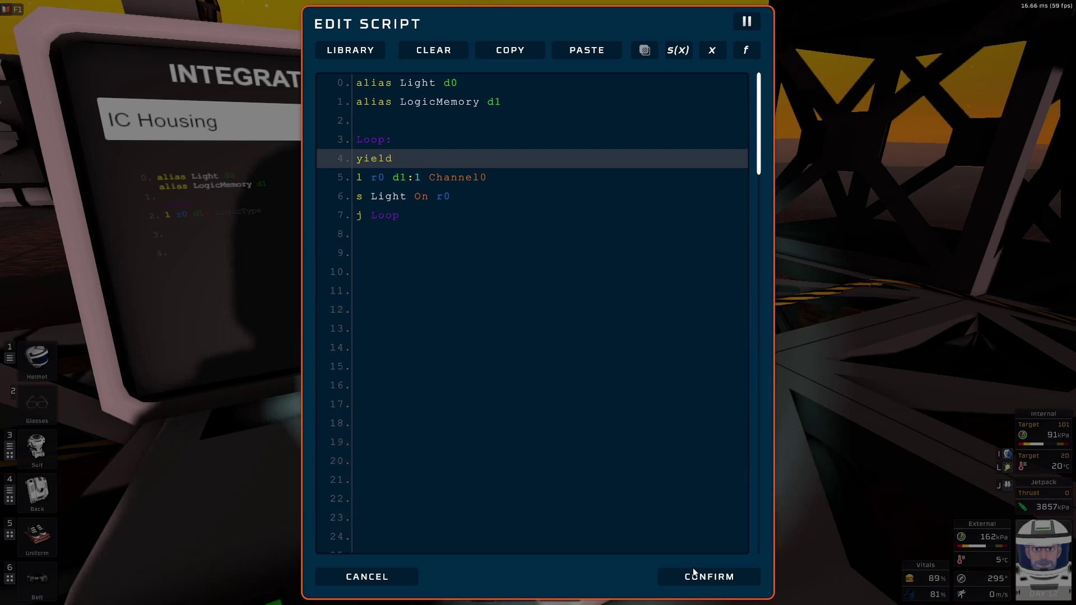
{"action": "left_click", "coordinate": [709, 576]}
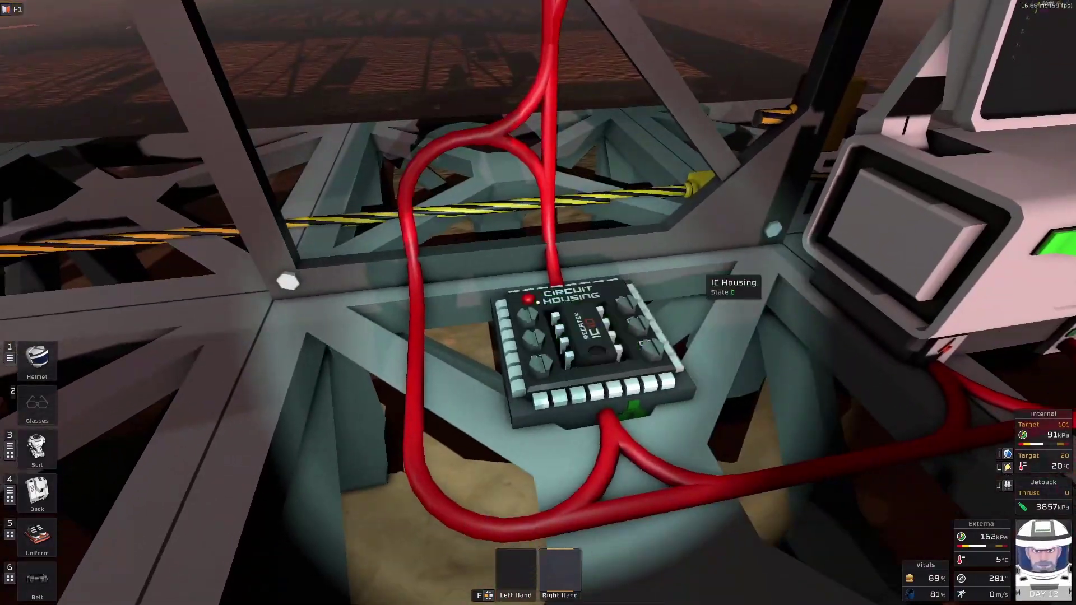
- Switch on the red-cabled station's IC housing and return to the battery charger station with the wall switch
{"action": "left_click", "coordinate": [537, 302]}
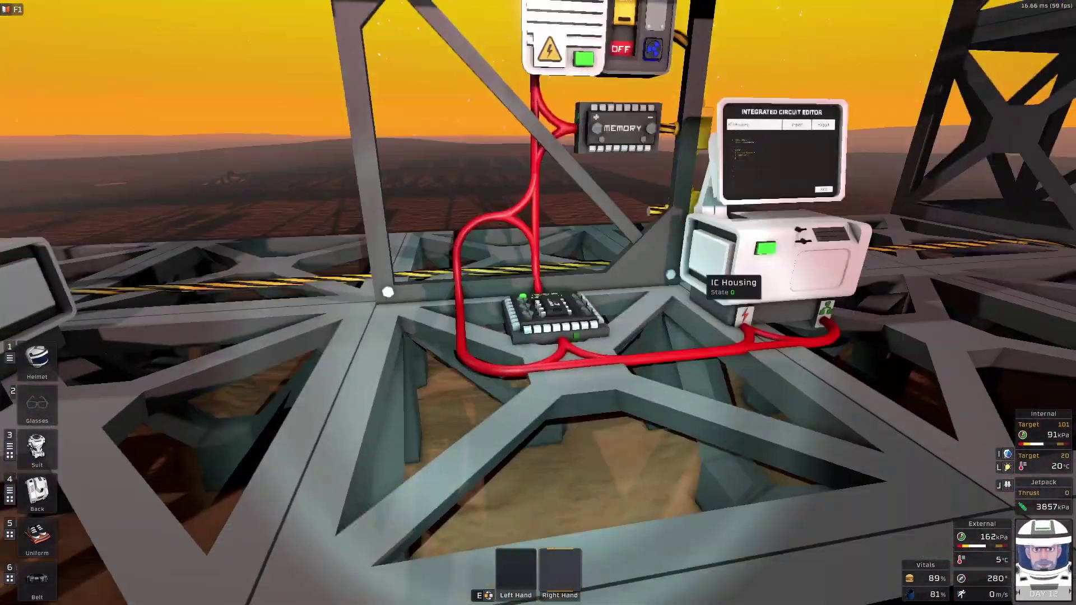
{"action": "key", "text": "w"}
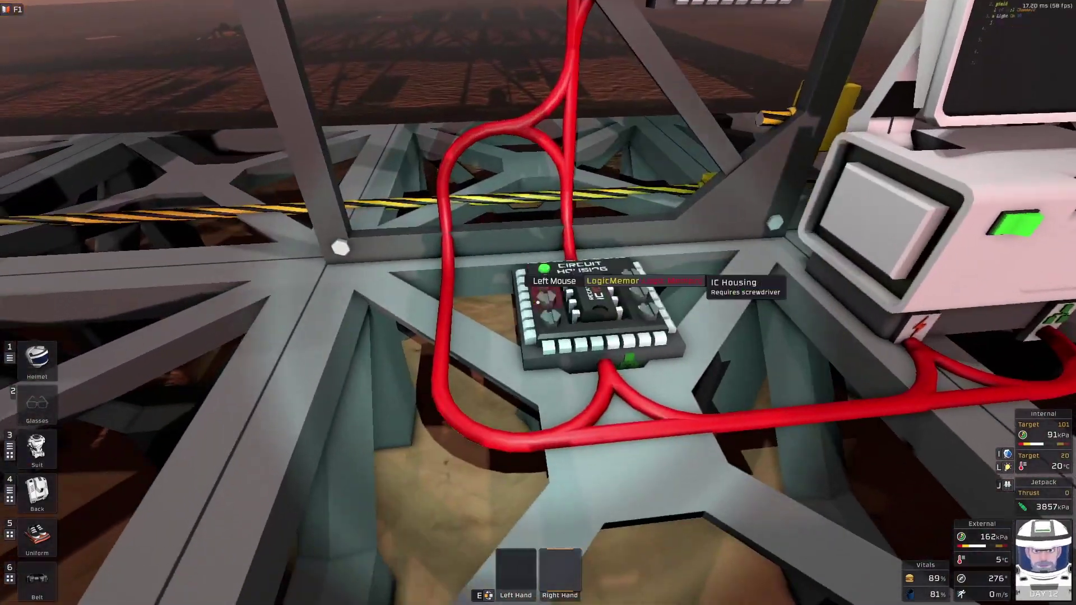
{"action": "key", "text": "s"}
{"action": "key", "text": "w"}
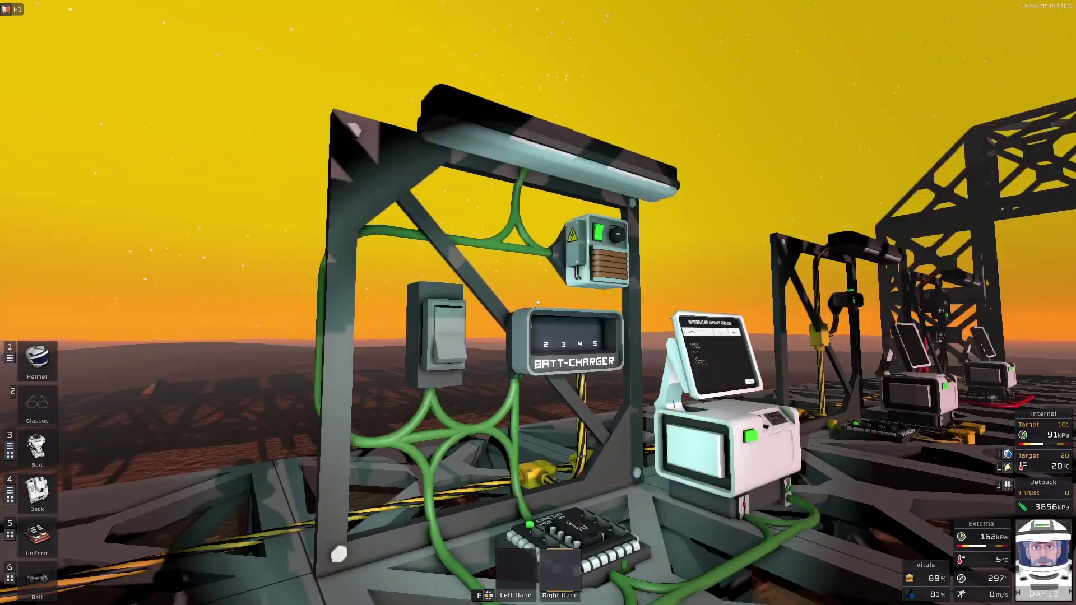
- Tour the platform and examine the battery banks, the tower's IC housings and transformers, and the row of roofed machine stations
{"action": "key", "text": "w"}
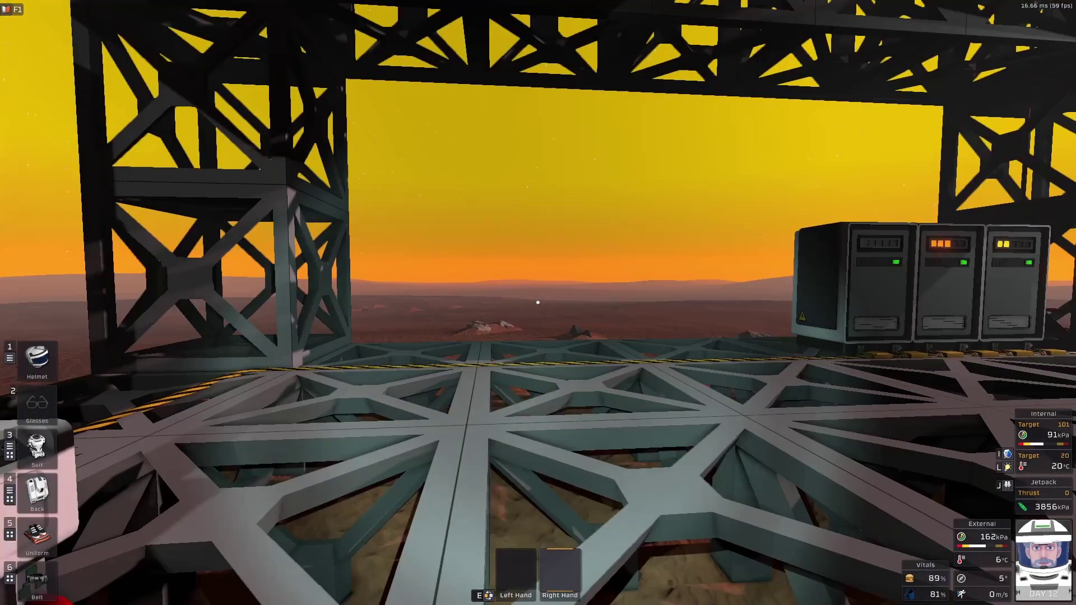
{"action": "key", "text": "w"}
{"action": "key", "text": "w"}
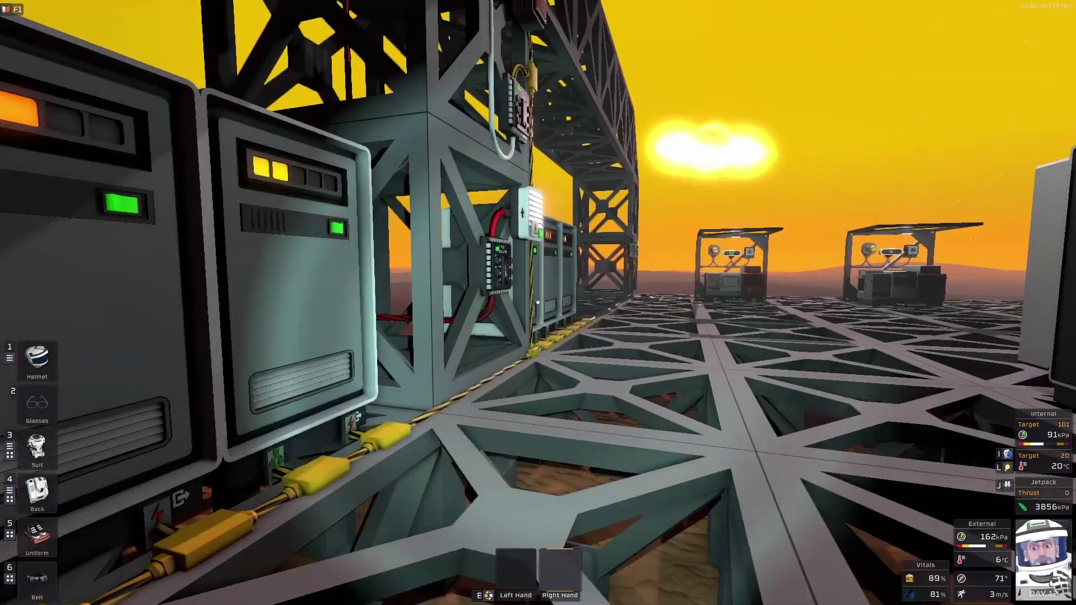
{"action": "key", "text": "w"}
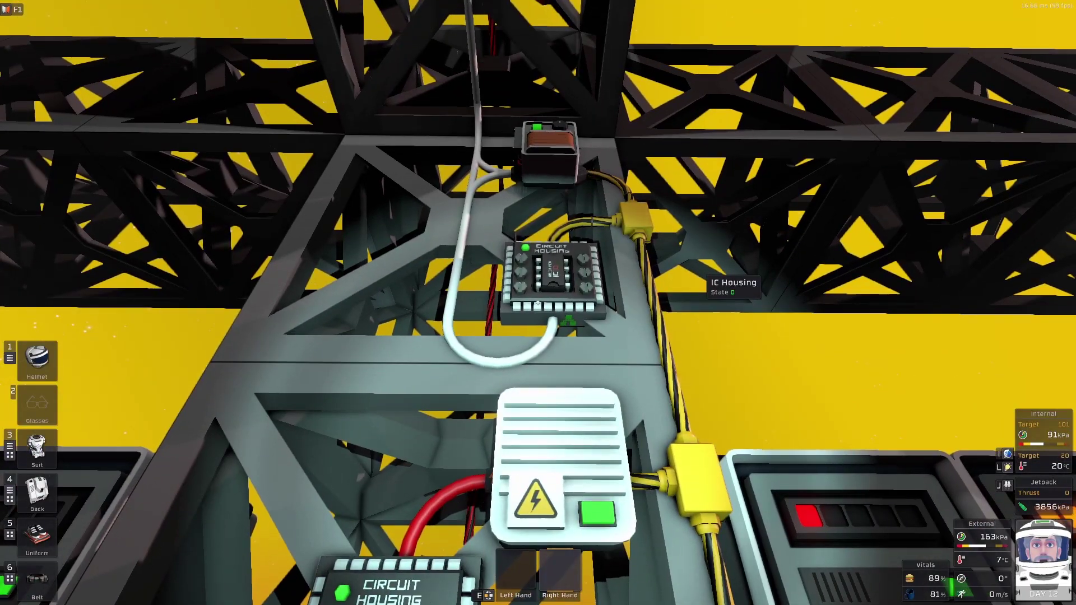
{"action": "key", "text": "w"}
{"action": "key", "text": "w"}
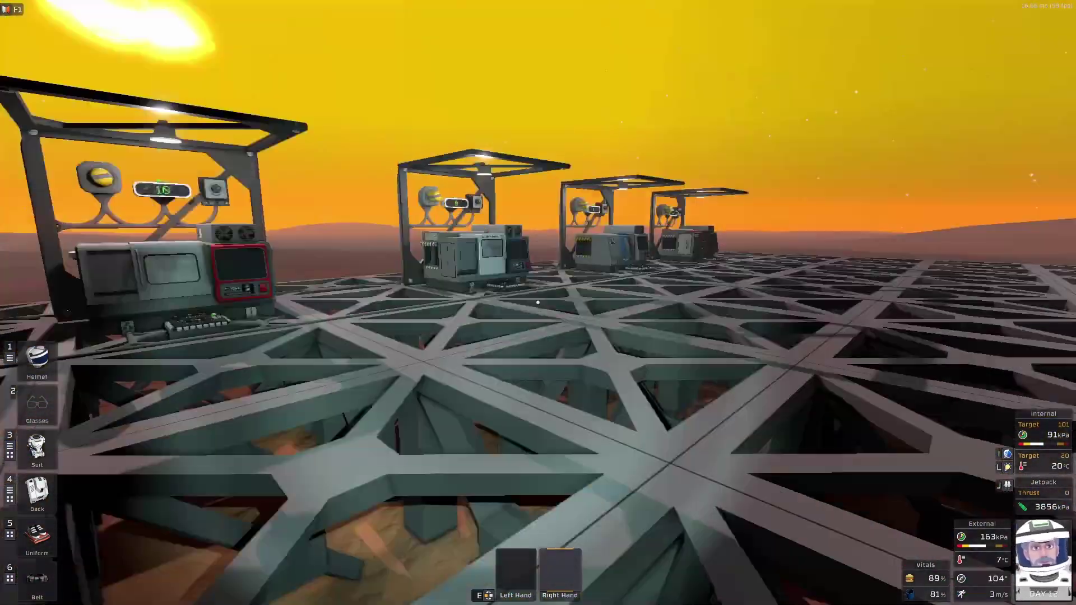
{"action": "key", "text": "w"}
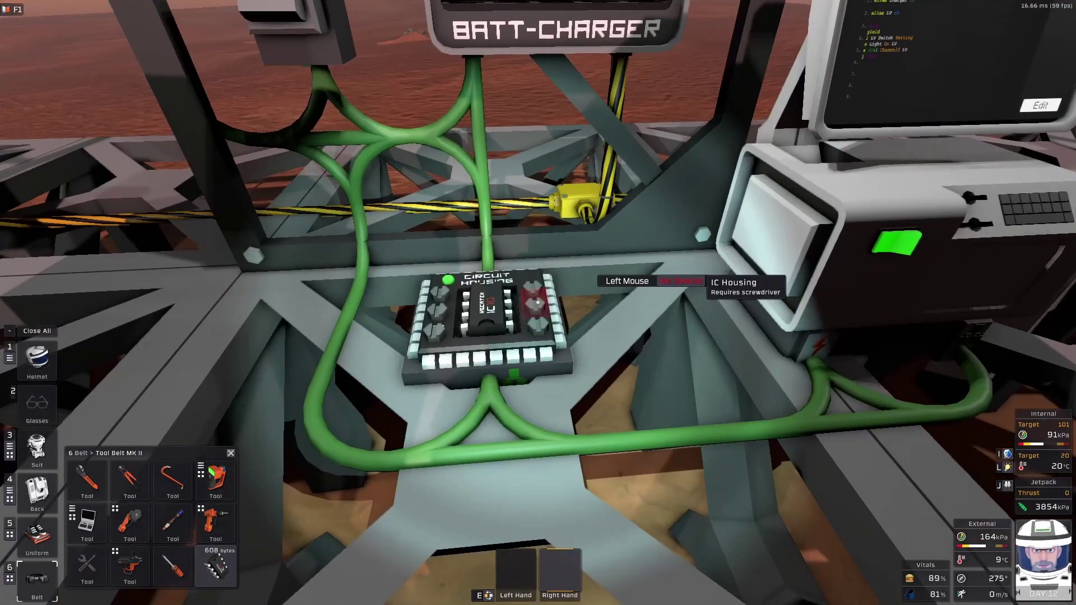
- Swap the chip in the battery charger station's IC housing for the 608-byte integrated circuit from the tool belt
{"action": "key", "text": "f"}
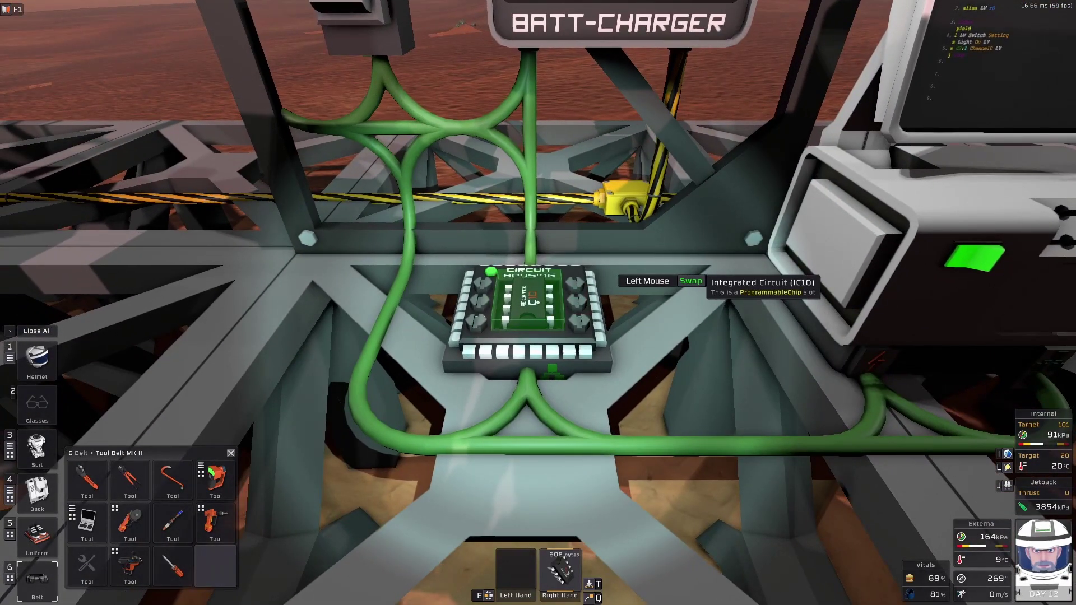
{"action": "key", "text": "s"}
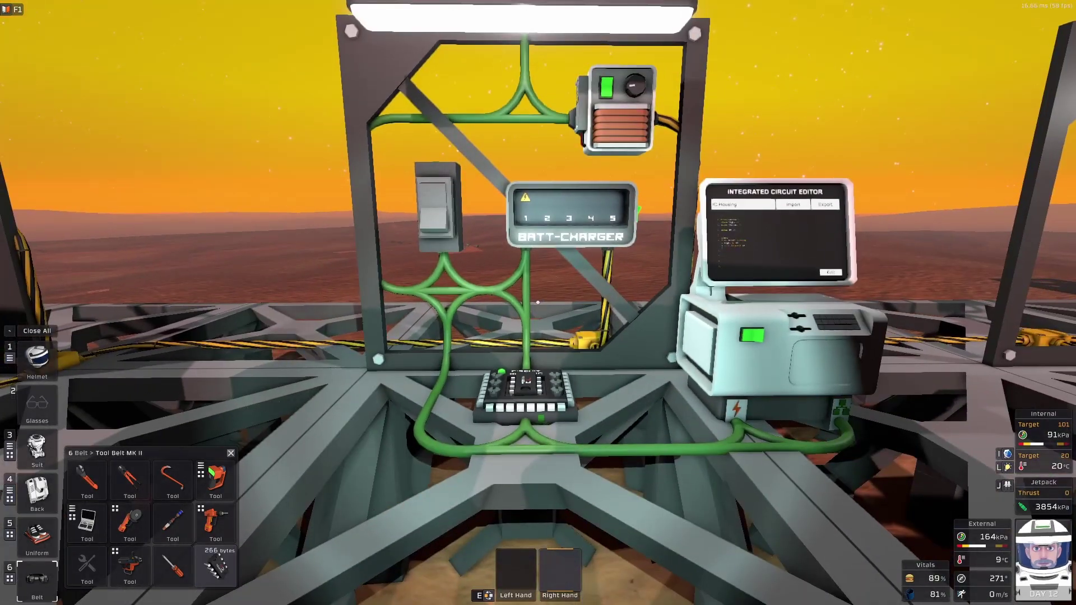
{"action": "key", "text": "s"}
- Go to the distant station beside the truss tower and toggle the wall switch wired to its yellow junction box
{"action": "key", "text": "w"}
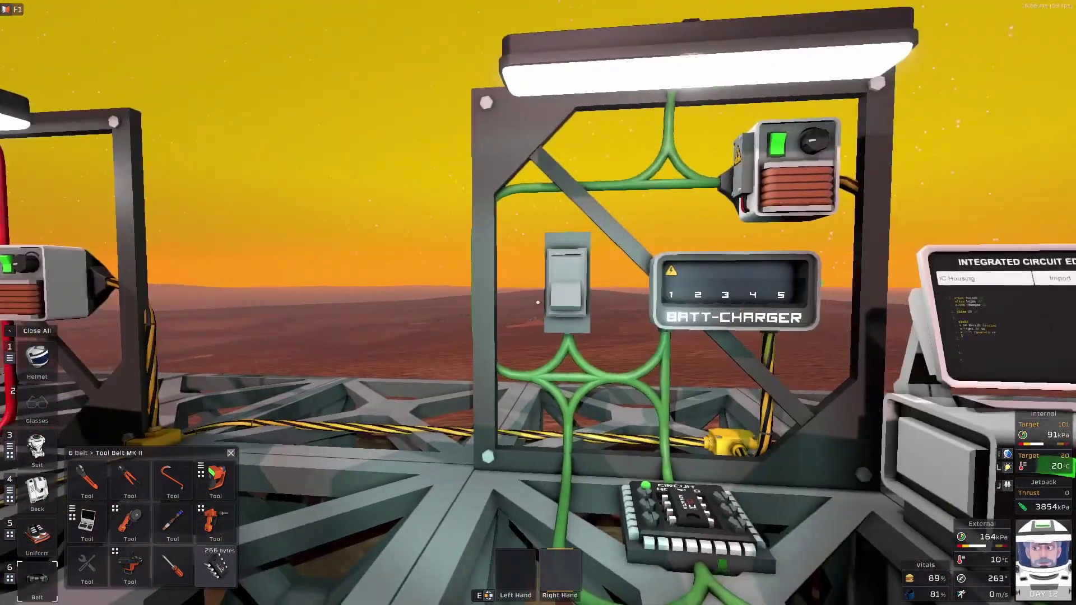
{"action": "key", "text": "w"}
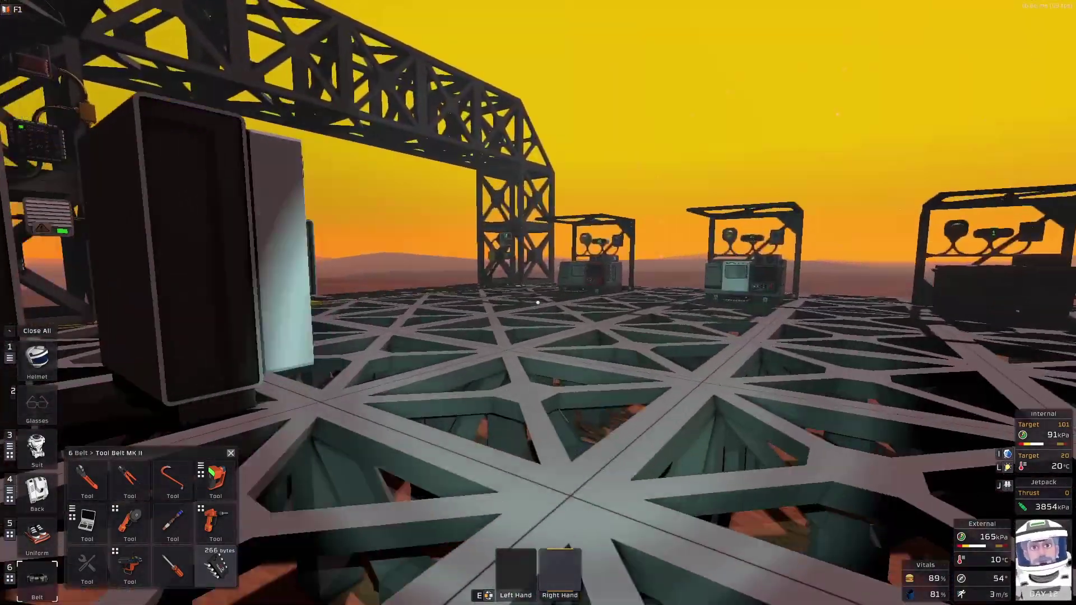
{"action": "key", "text": "w"}
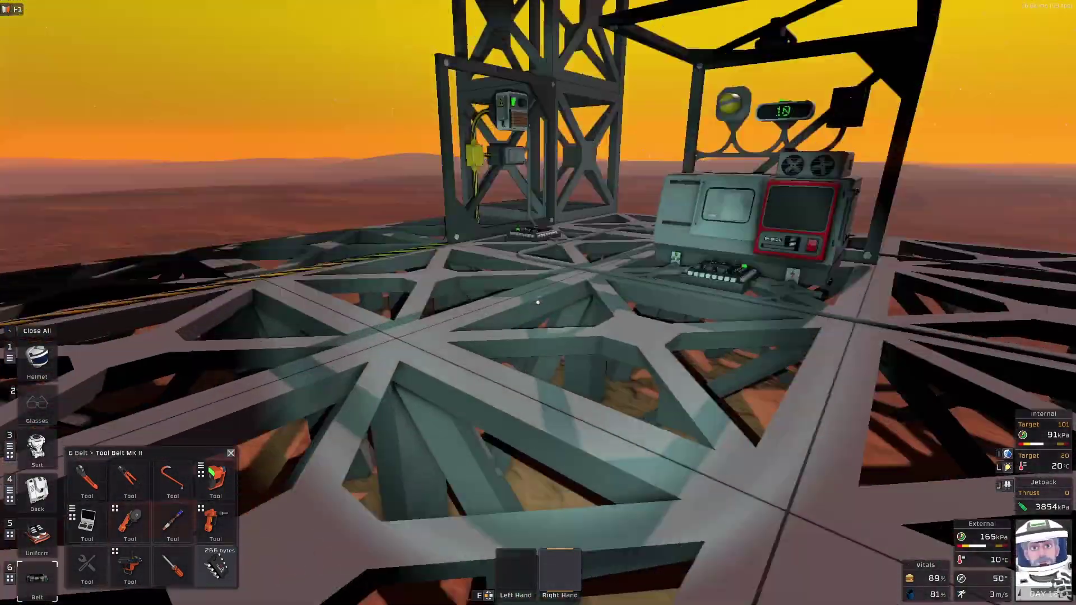
{"action": "key", "text": "w"}
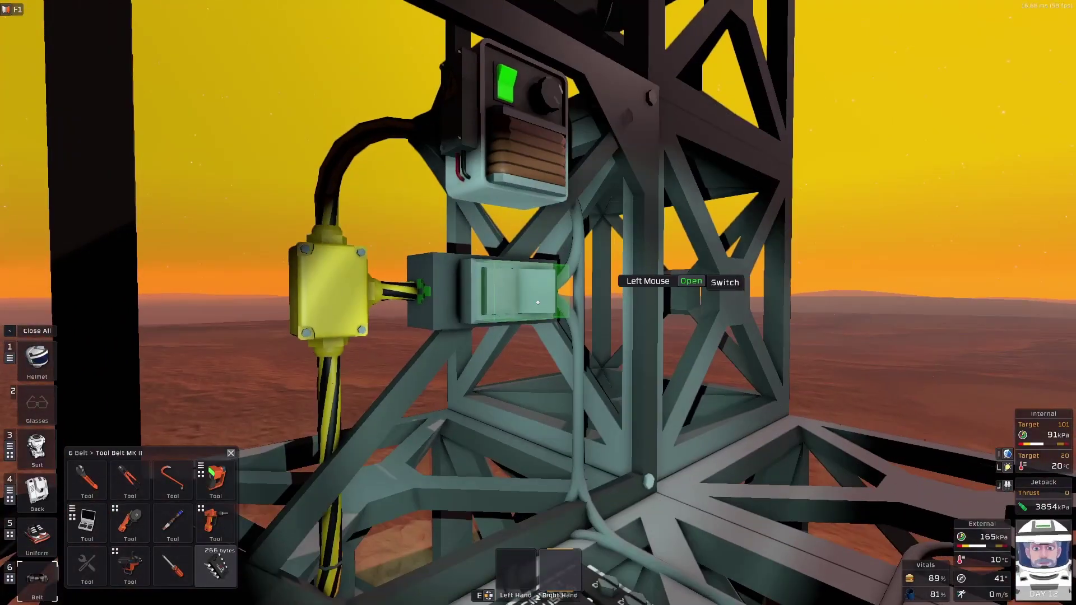
{"action": "left_click", "coordinate": [538, 302]}
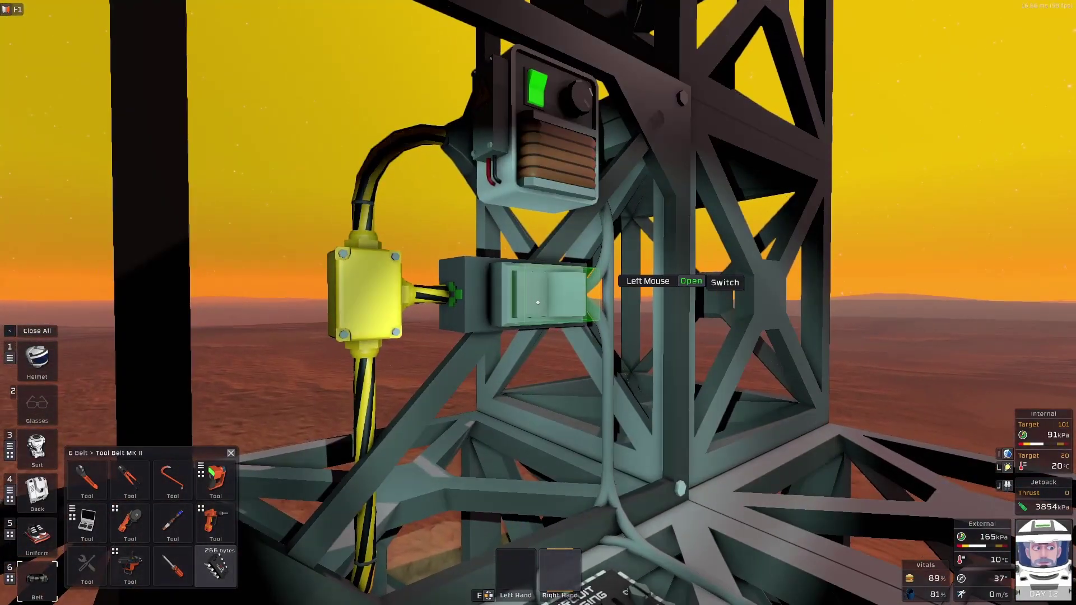
- Return to the battery charger station and check its light and those of the yellow- and red-cabled stations, including the Logic Memory
{"action": "key", "text": "w"}
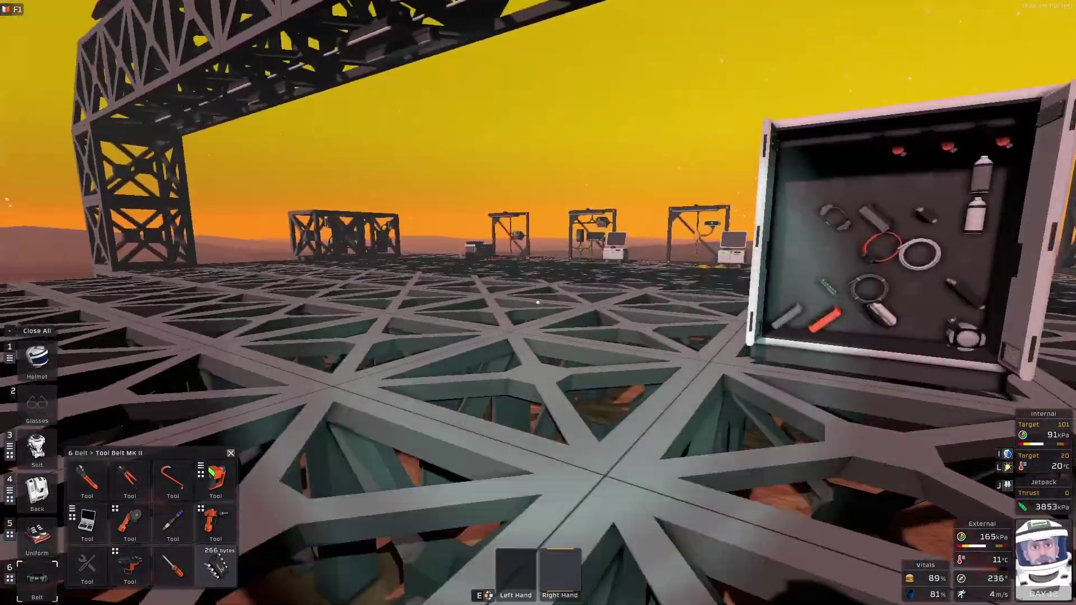
{"action": "key", "text": "w"}
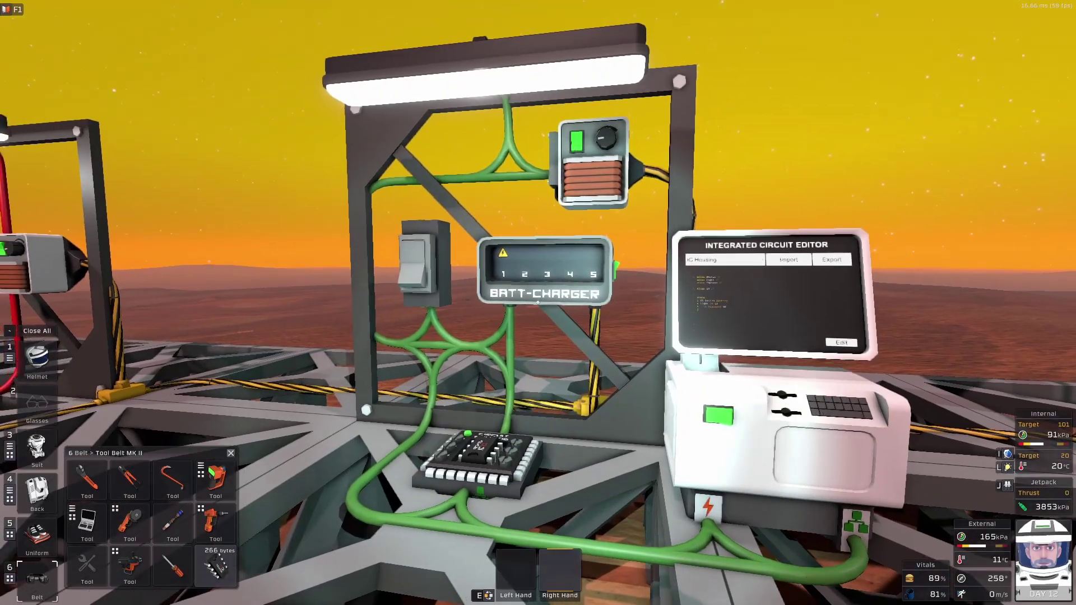
{"action": "key", "text": "w"}
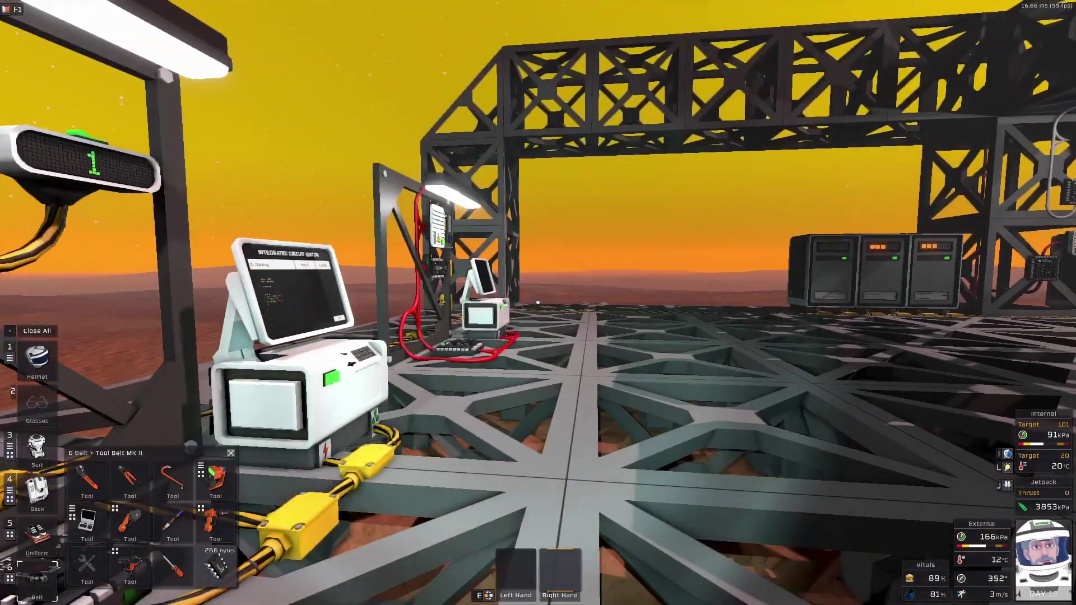
{"action": "key", "text": "d"}
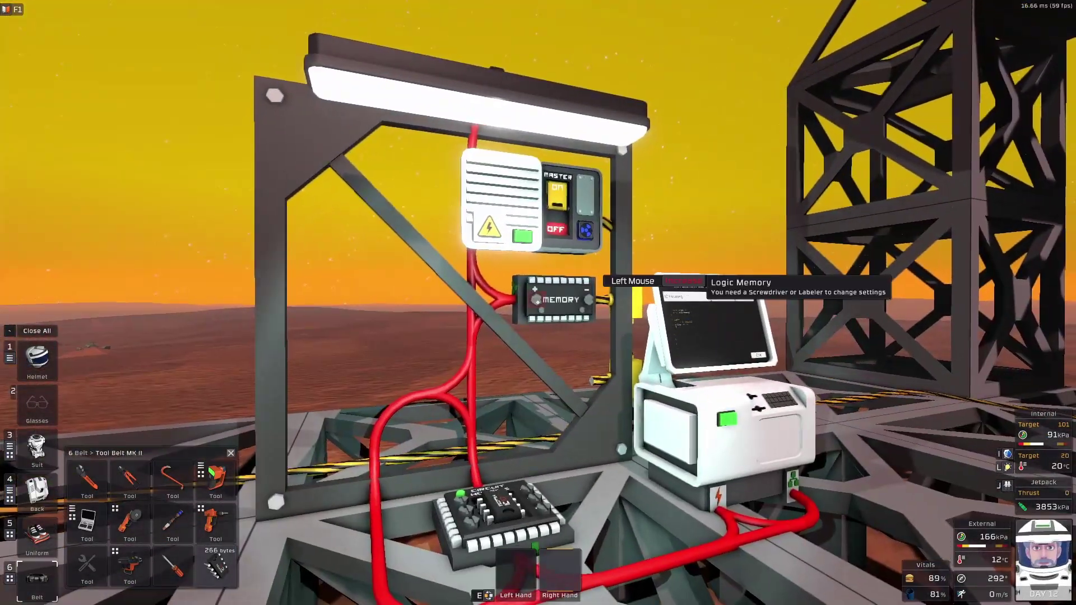
- Examine the battery bank's data connections on the yellow-striped cable and return to view the charger and yellow-cabled stations together
{"action": "key", "text": "w"}
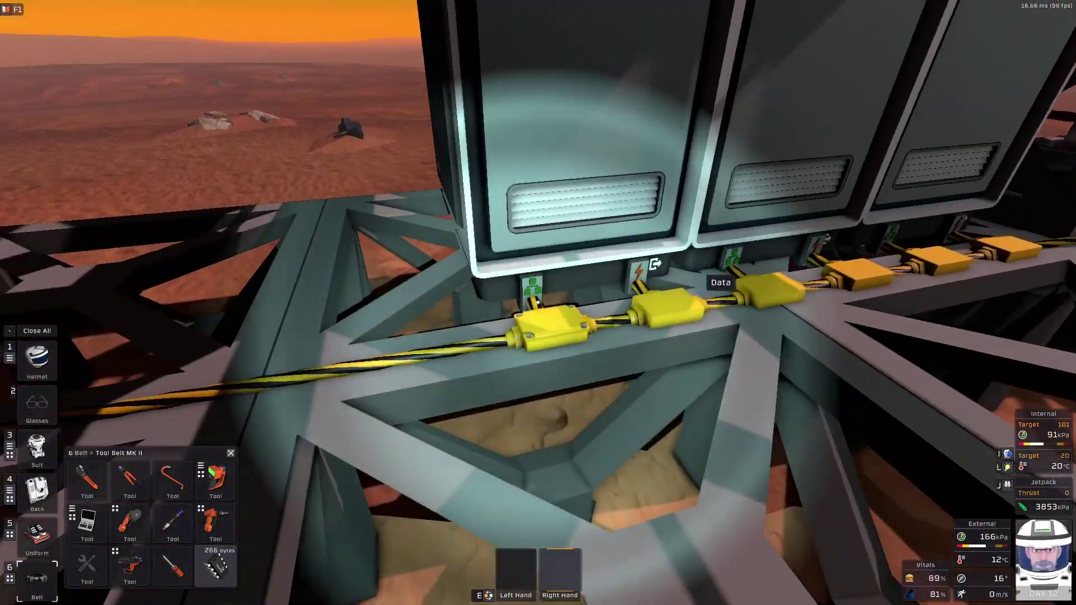
{"action": "key", "text": "a"}
{"action": "key", "text": "w"}
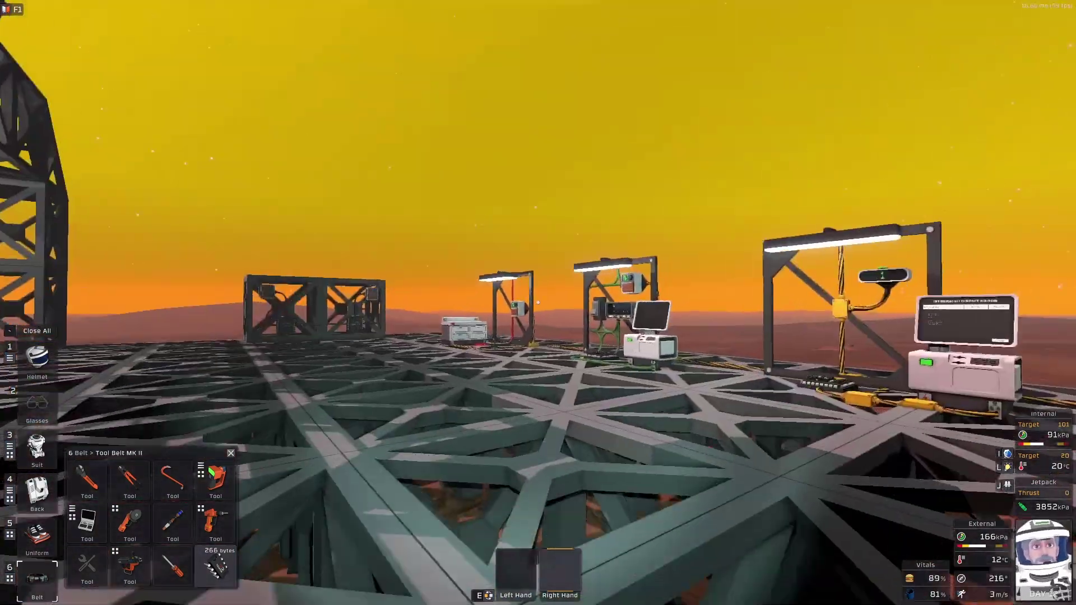
{"action": "key", "text": "s"}
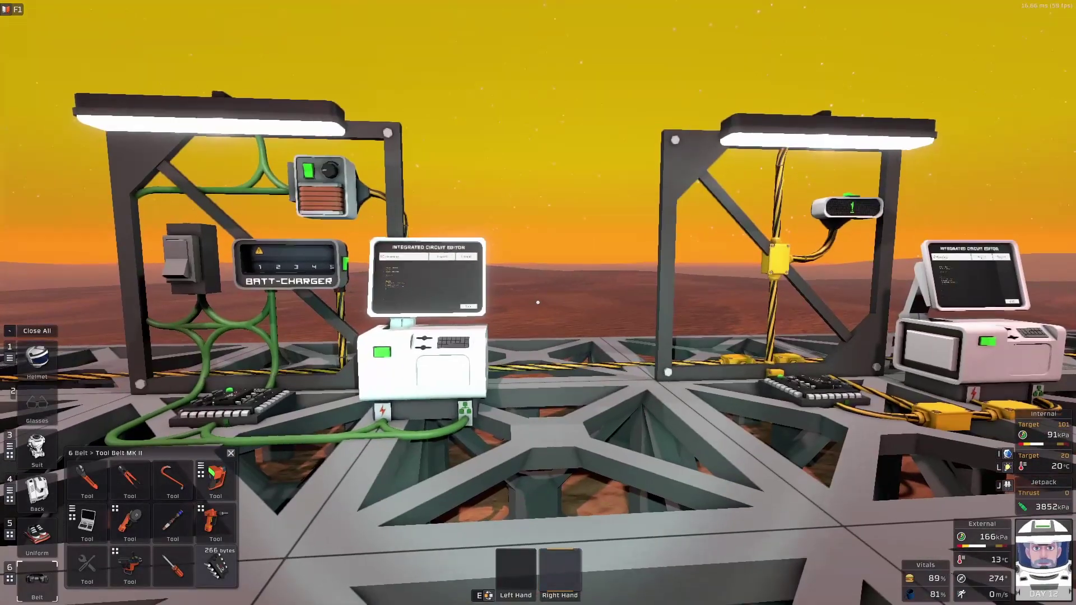